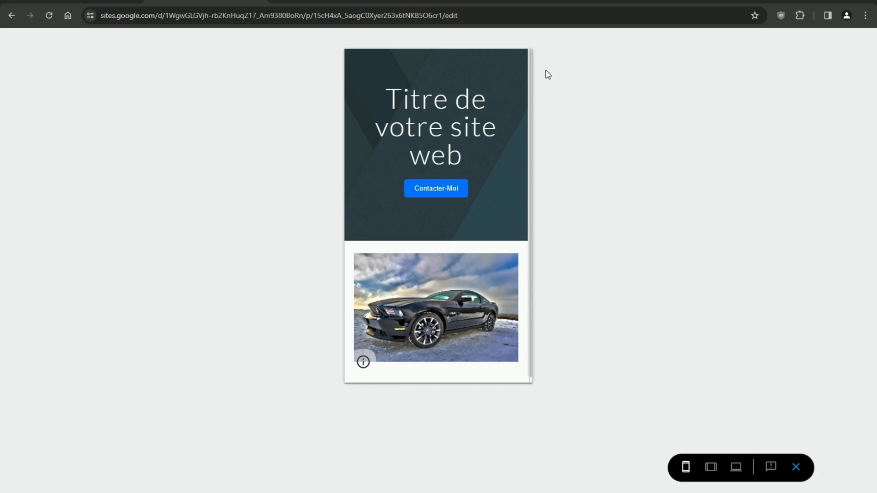
# - Test the Contacter-Moi button and car hover text in the preview, then return to ChatGPT
pyautogui.click(439, 189)
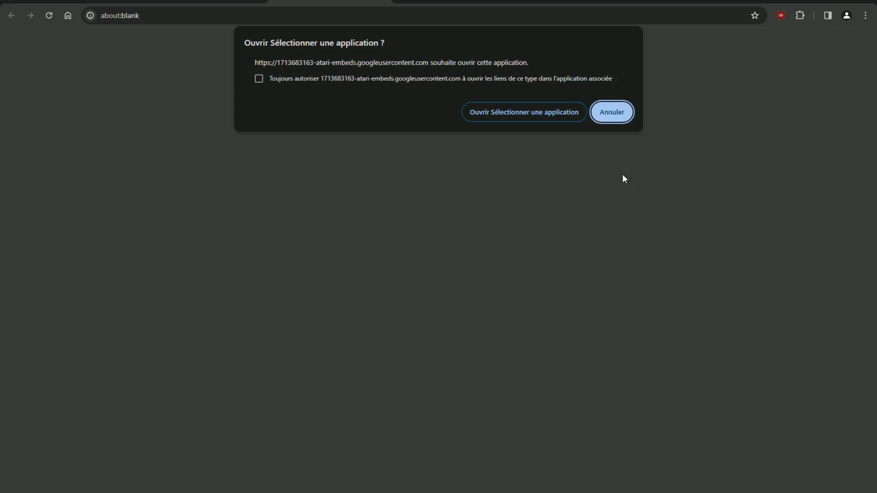
pyautogui.click(210, 0)
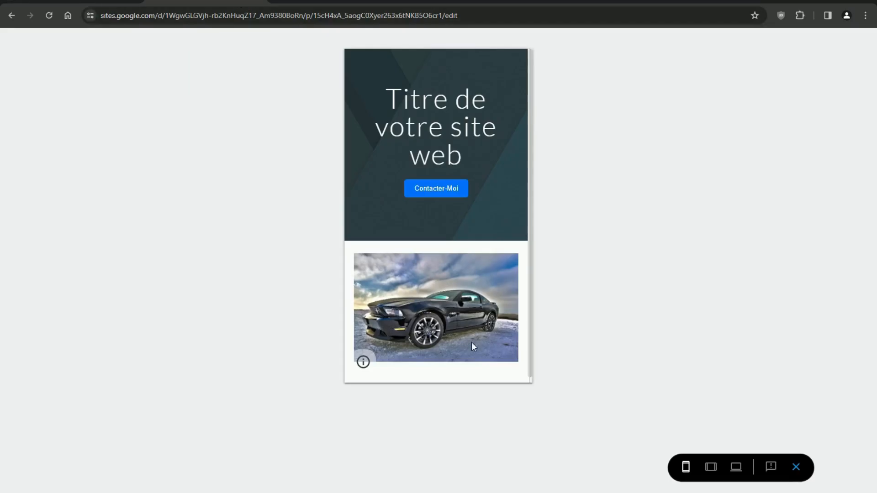
pyautogui.moveTo(456, 309)
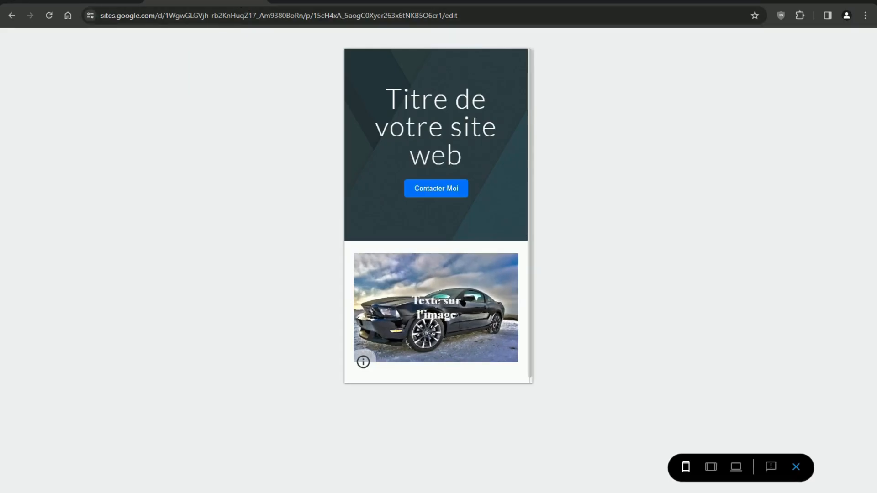
pyautogui.click(796, 467)
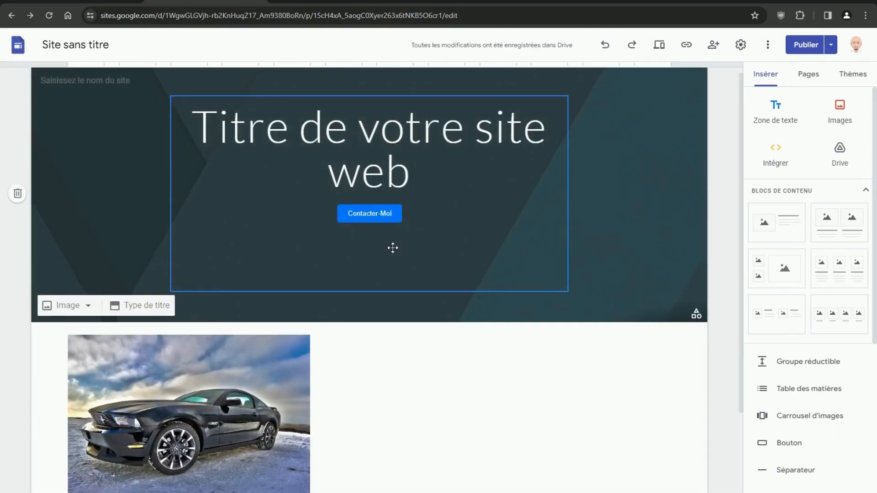
pyautogui.scroll(-3, 392, 249)
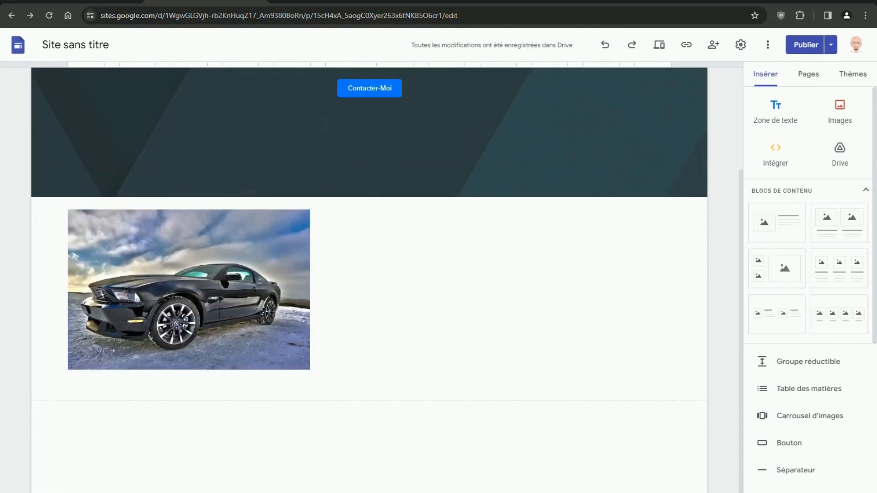
pyautogui.hotkey('alt', 'Tab')
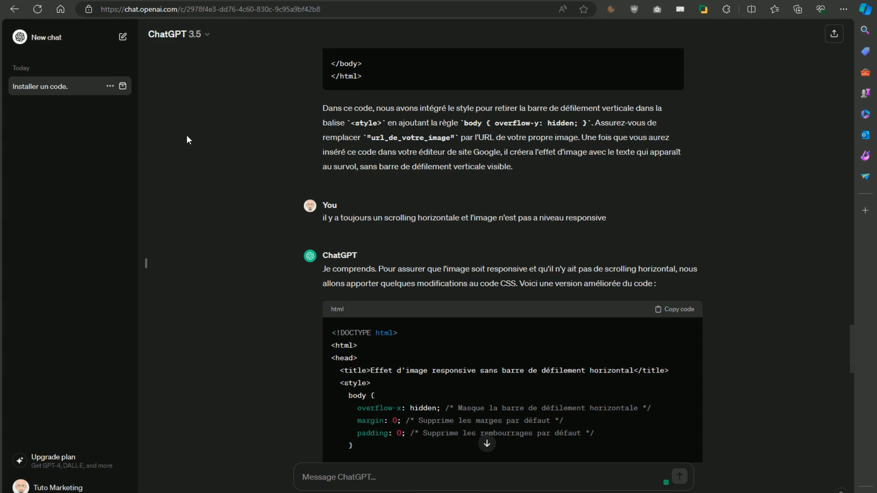
# - Ask ChatGPT for a red call button ('peux tu me créer un code pour un bouton de couleur rouge pour appeller') and copy its code
pyautogui.scroll(15, 248, 210)
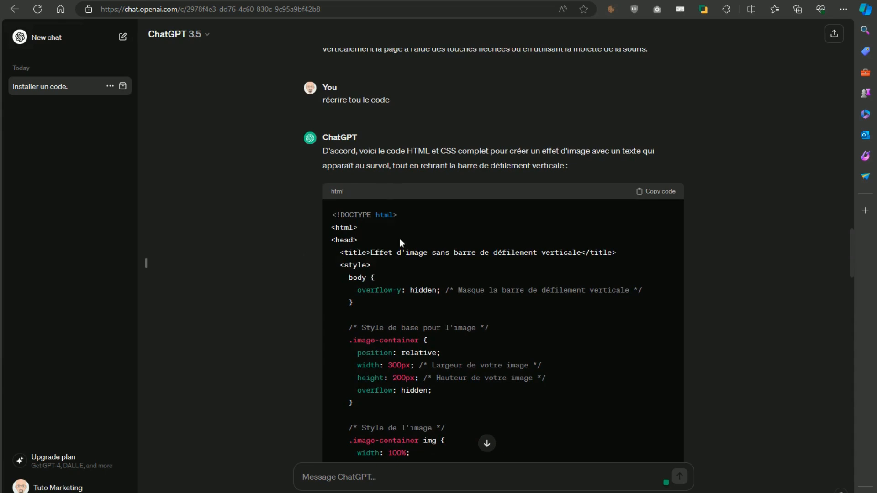
pyautogui.scroll(-15, 402, 237)
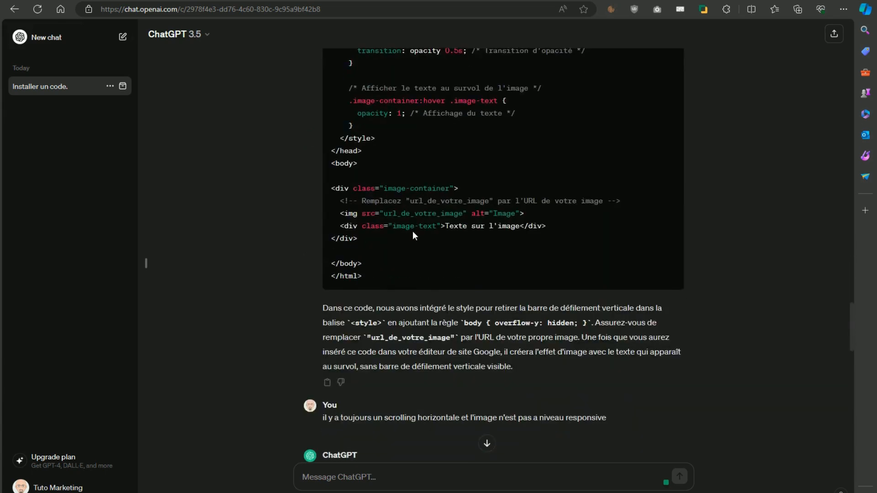
pyautogui.scroll(-15, 412, 232)
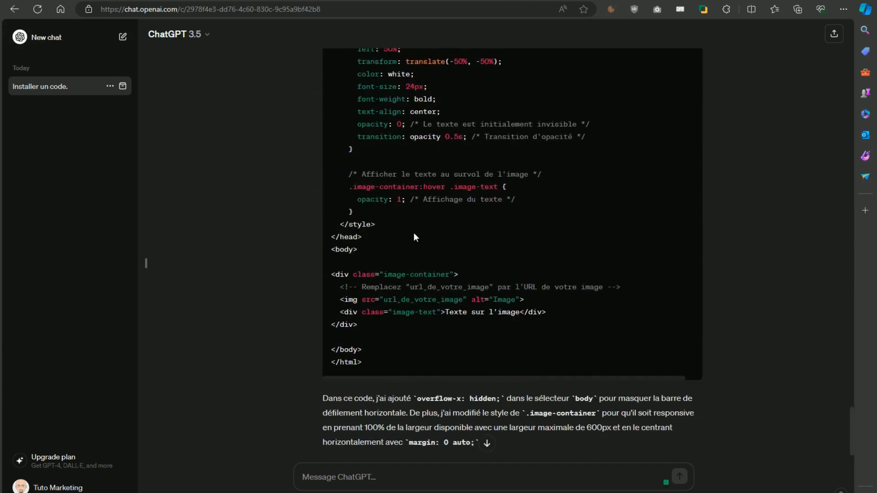
pyautogui.scroll(-2, 414, 247)
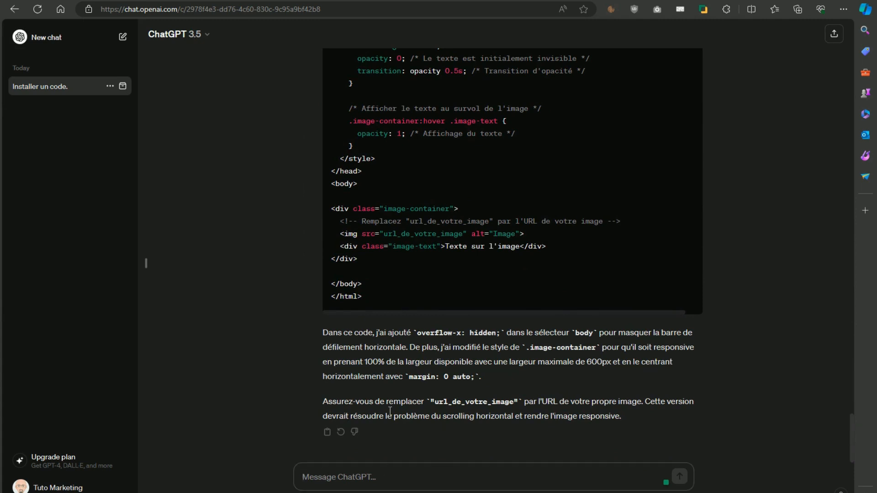
pyautogui.write('peux tu me créer u')
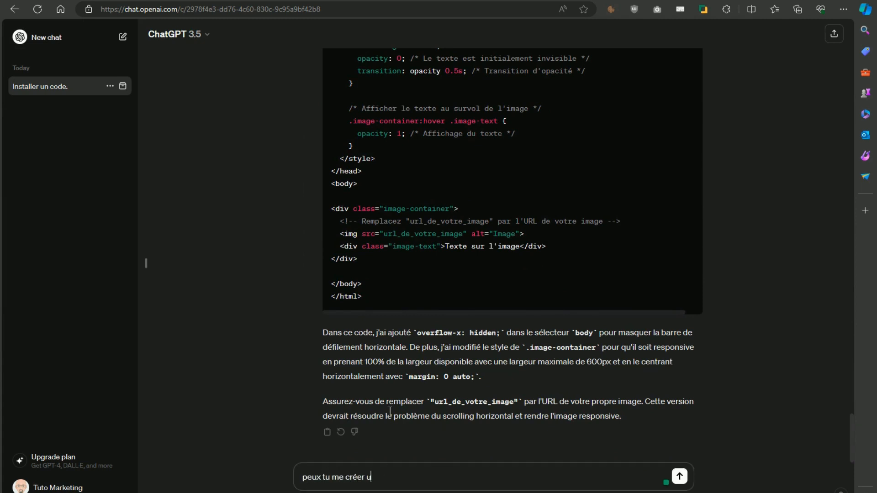
pyautogui.write('n code pour un bouton de couleur rouge')
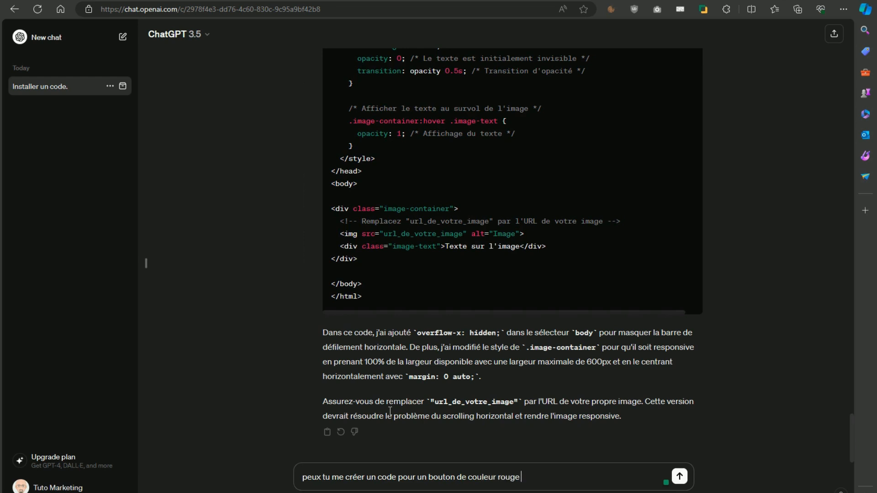
pyautogui.write(' pour appeller')
pyautogui.press('Return')
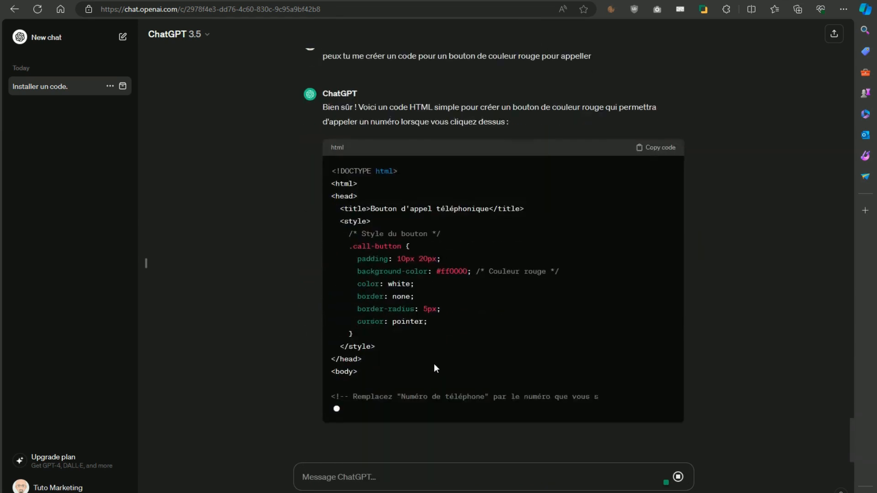
pyautogui.scroll(7, 380, 361)
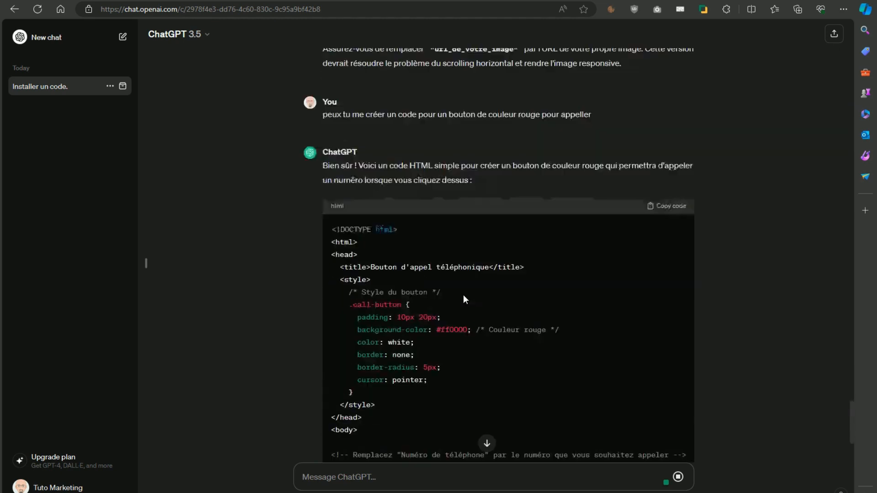
pyautogui.scroll(-4, 484, 357)
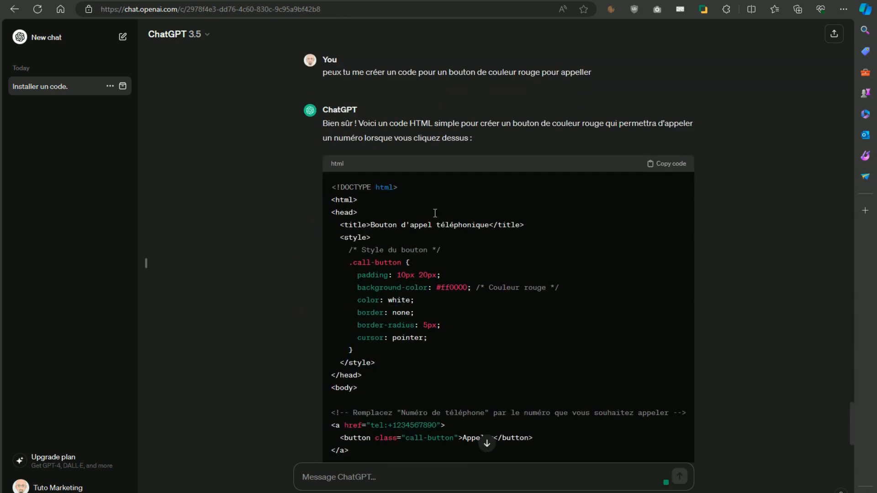
pyautogui.click(673, 165)
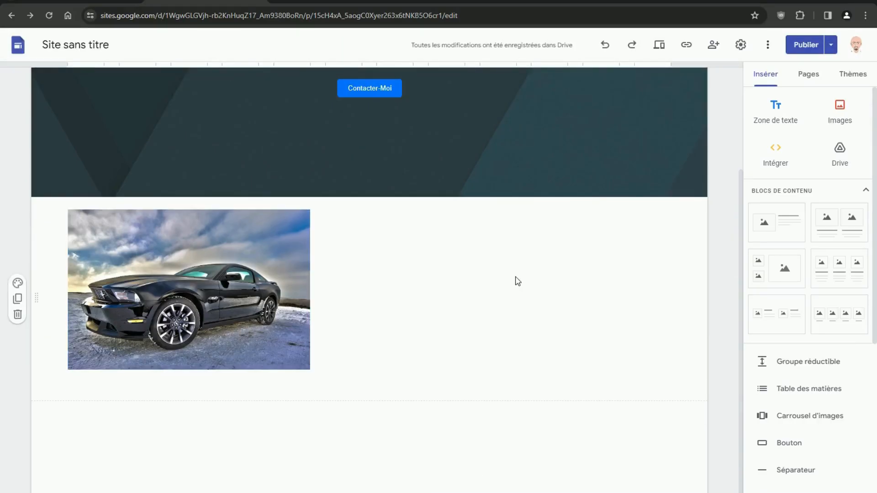
# - Embed the copied HTML in the car section and preview the red Appeler button
pyautogui.doubleClick(552, 282)
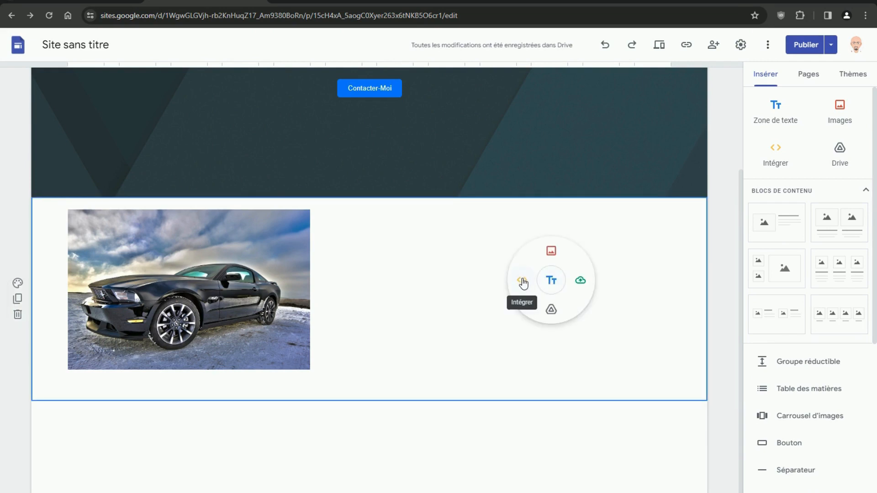
pyautogui.click(525, 282)
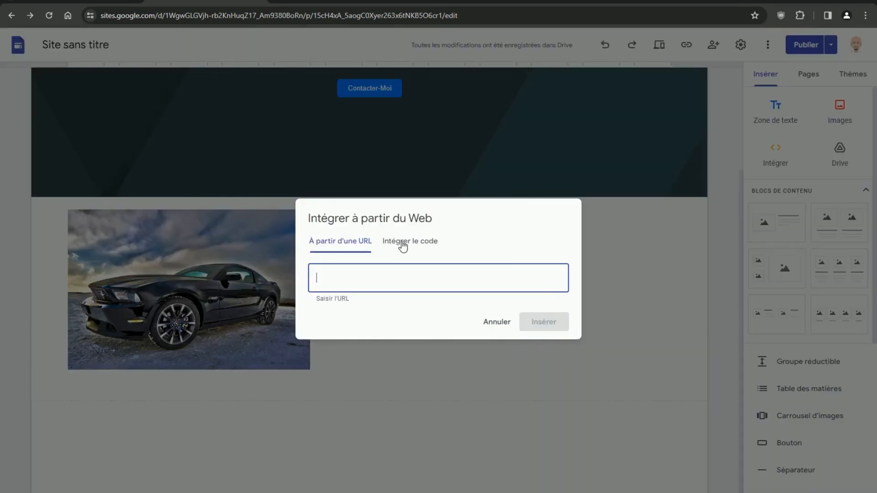
pyautogui.click(418, 245)
pyautogui.rightClick(376, 256)
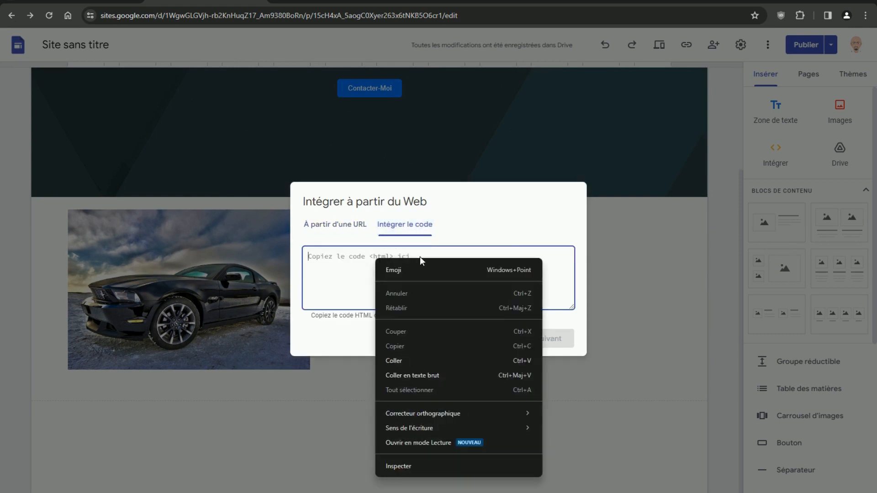
pyautogui.click(394, 360)
pyautogui.click(564, 340)
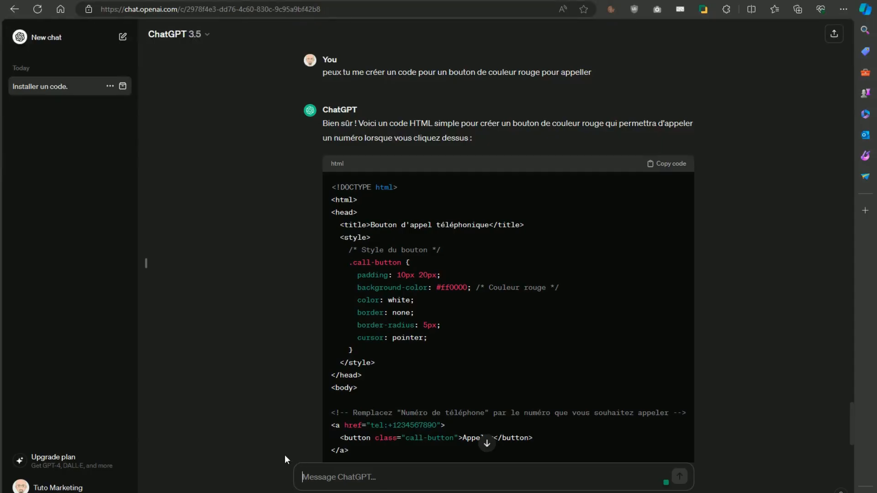
# - Ask ChatGPT 'peux tu améliorer visuellement ce code' for the call button
pyautogui.write('peux tu ')
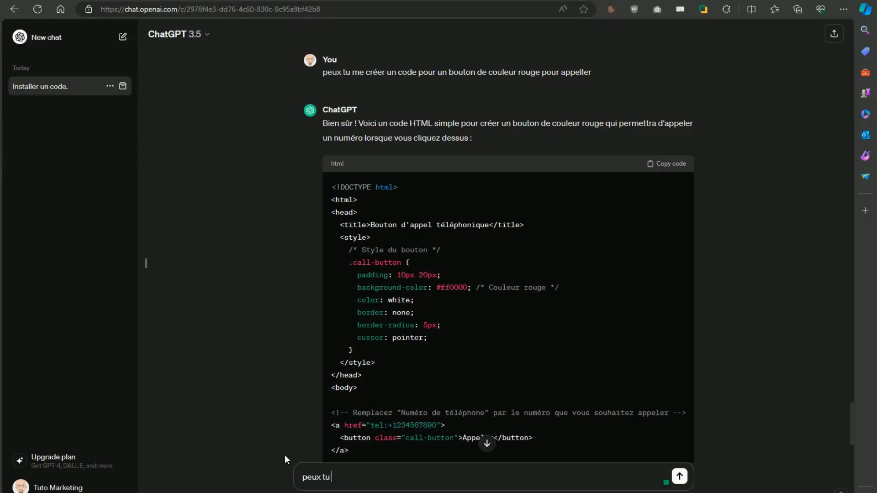
pyautogui.write('améliorer visuellemnce ce code')
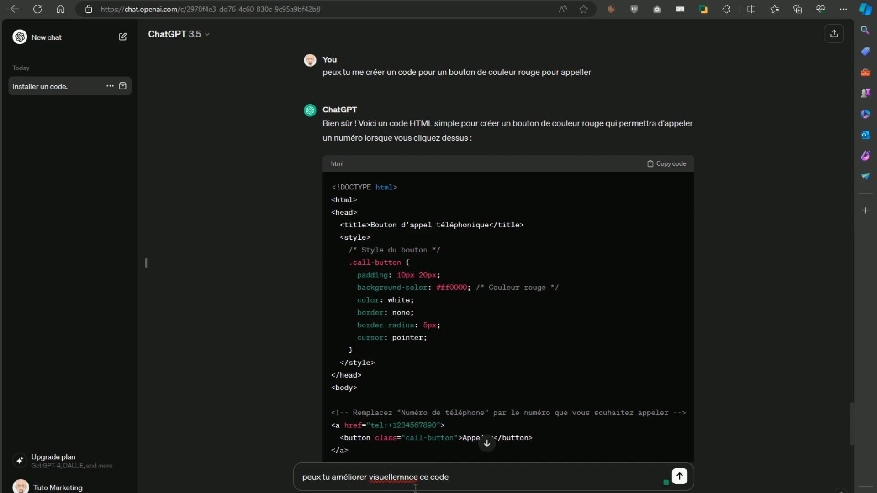
pyautogui.click(405, 478)
pyautogui.moveTo(405, 478); pyautogui.dragTo(482, 479)
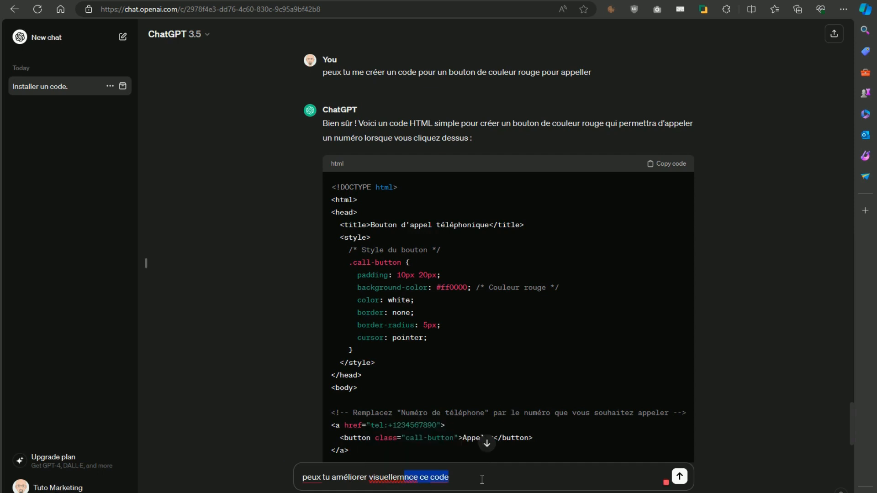
pyautogui.write('ent ce code')
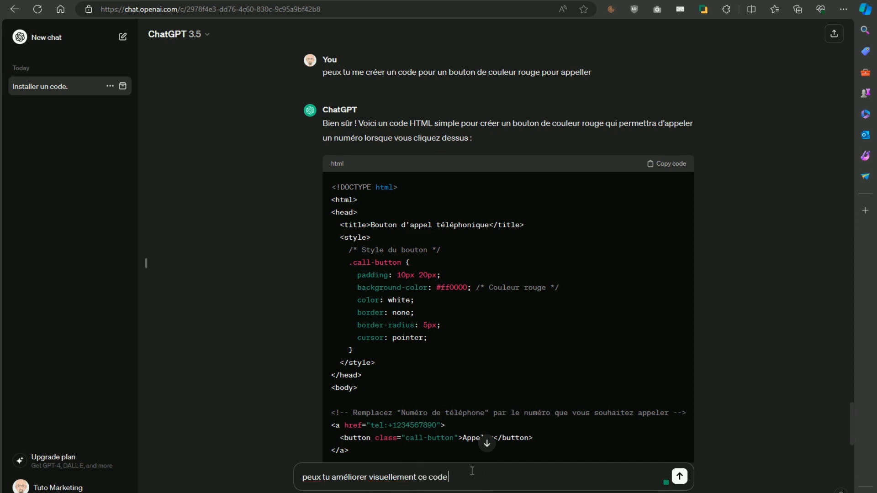
pyautogui.click(679, 477)
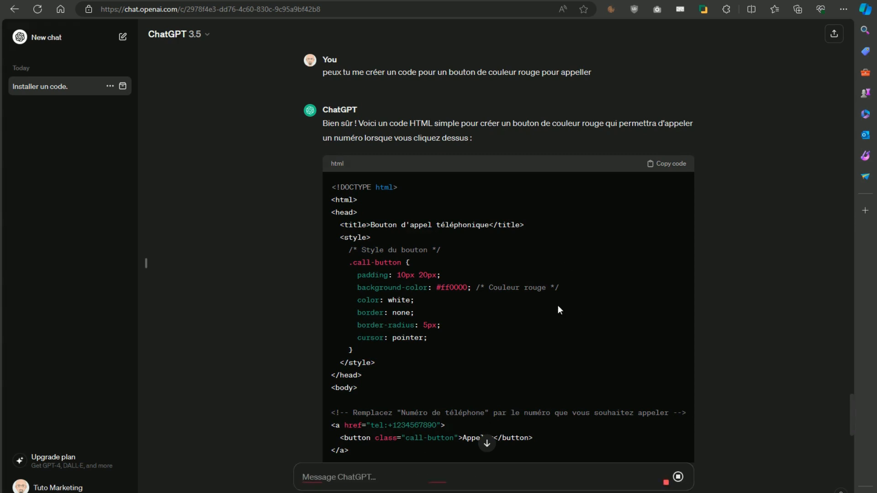
# - Copy the improved call-button code with its hover effect
pyautogui.scroll(-6, 558, 305)
pyautogui.scroll(-4, 468, 313)
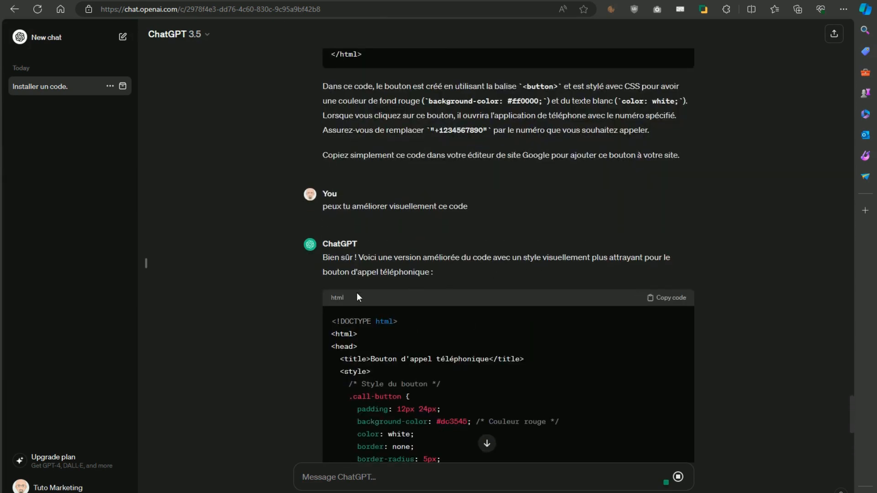
pyautogui.scroll(-6, 468, 275)
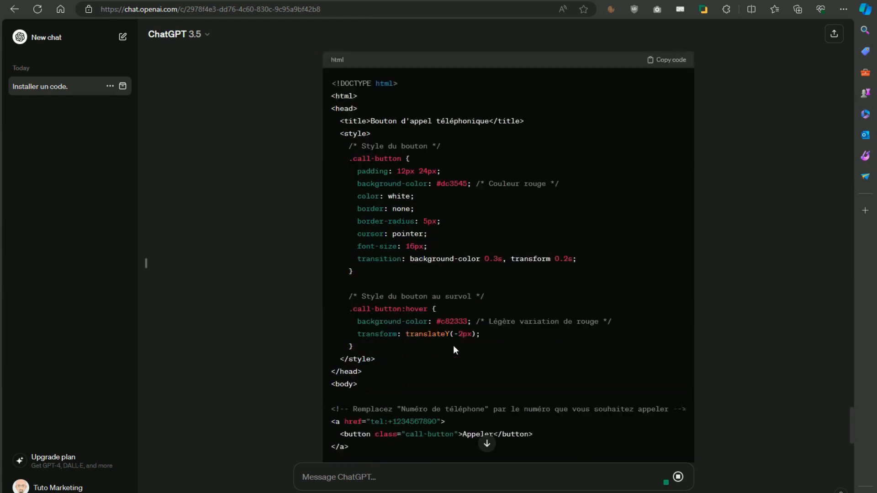
pyautogui.scroll(-4, 454, 350)
pyautogui.scroll(7, 453, 344)
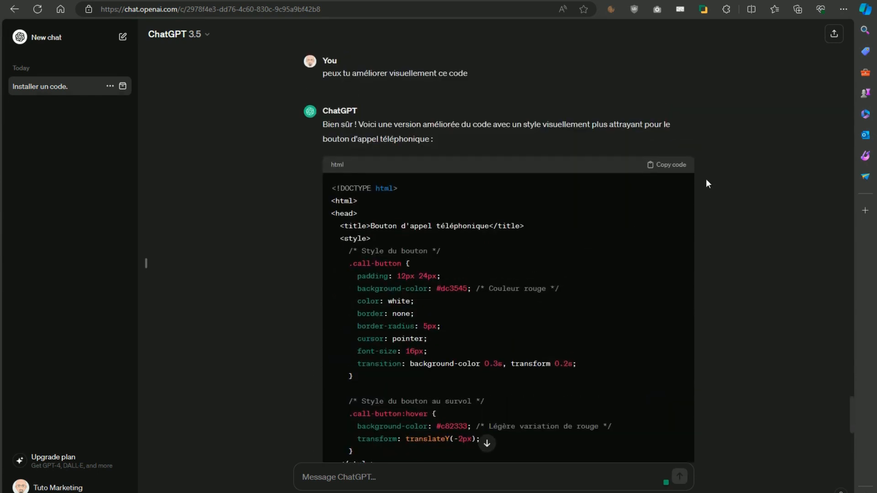
pyautogui.click(671, 169)
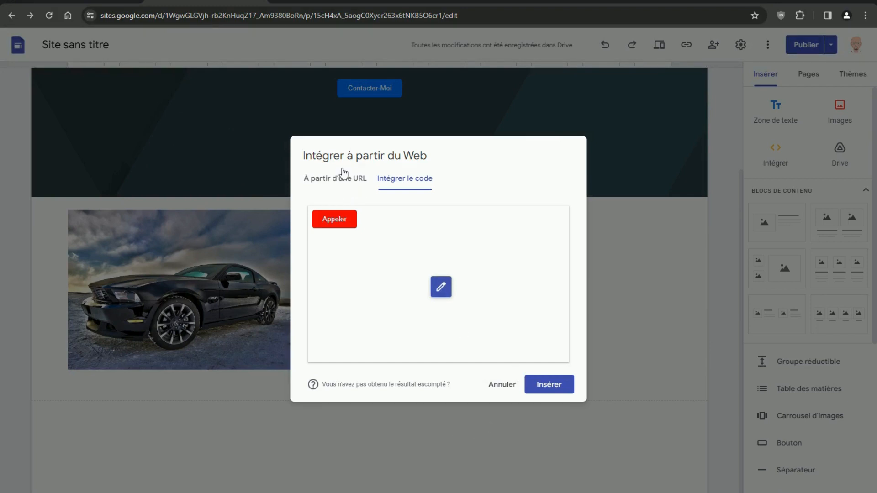
# - Replace the embed's old HTML with the improved button code and preview the restyled Appeler button
pyautogui.click(440, 287)
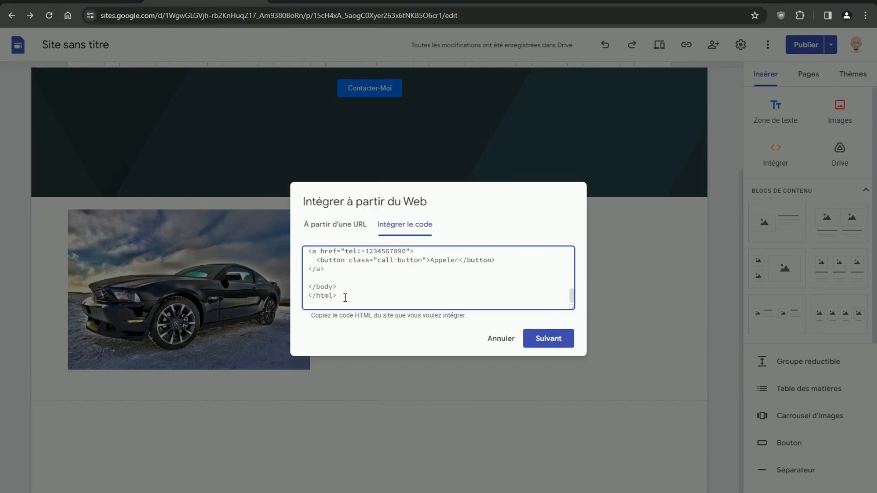
pyautogui.hotkey('ctrl', 'a')
pyautogui.press('BackSpace')
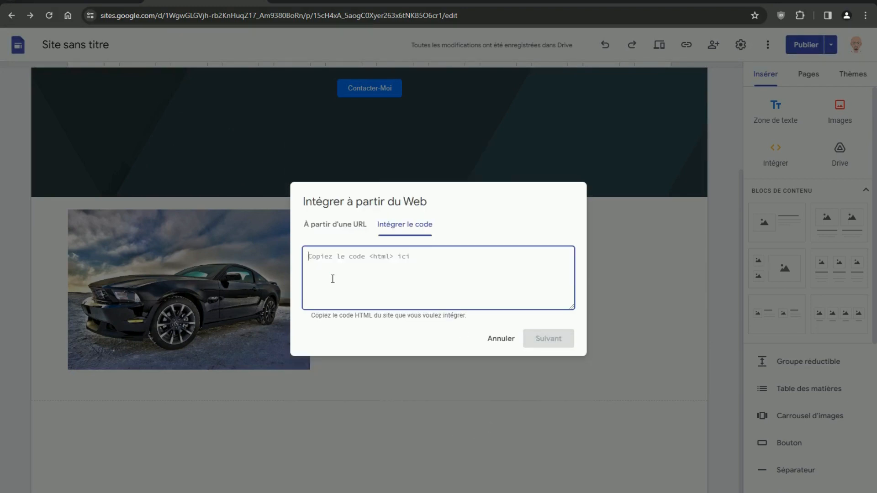
pyautogui.hotkey('ctrl', 'v')
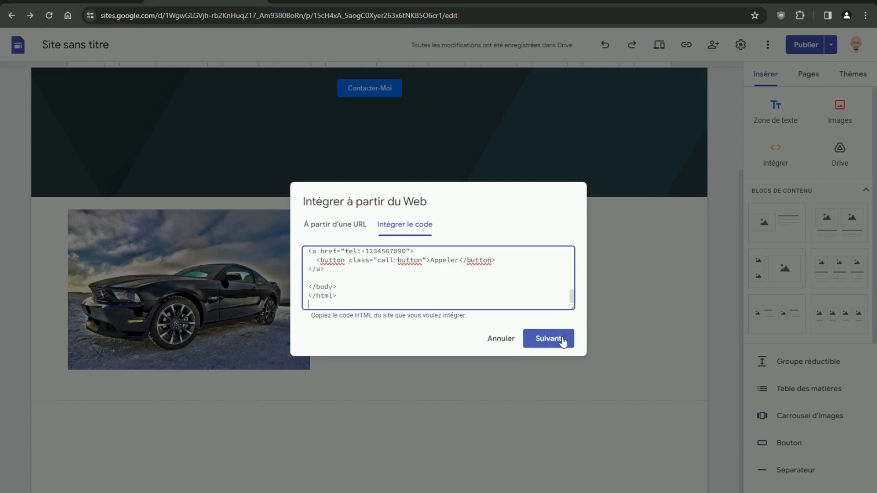
pyautogui.click(550, 338)
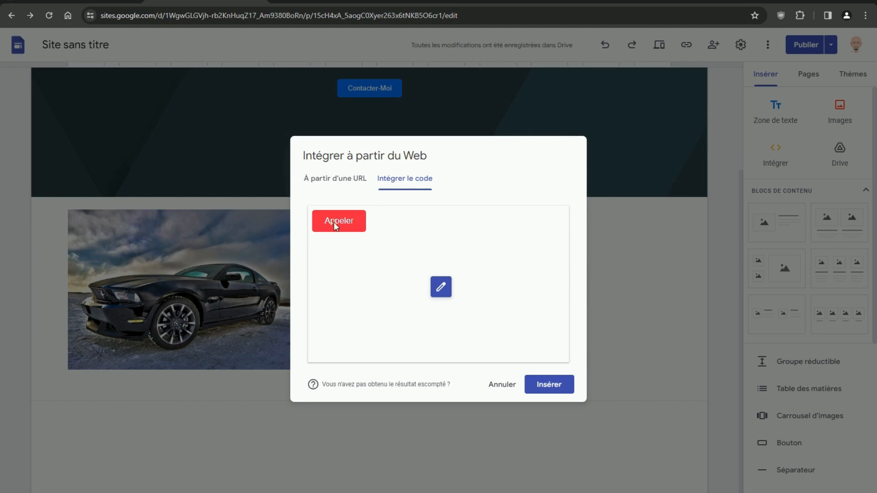
pyautogui.click(201, 492)
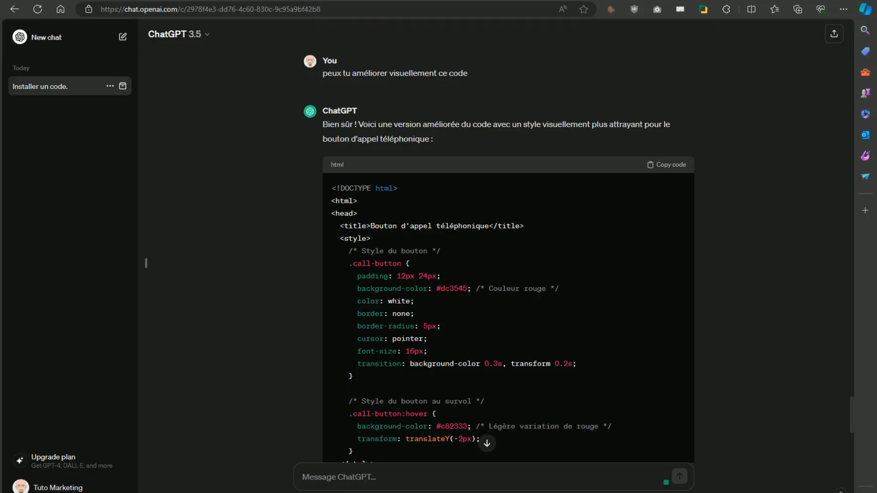
# - Ask ChatGPT to 'rajouter un effet lorsque je clique sur le bouton' and copy the new code
pyautogui.write('peux tu rajout')
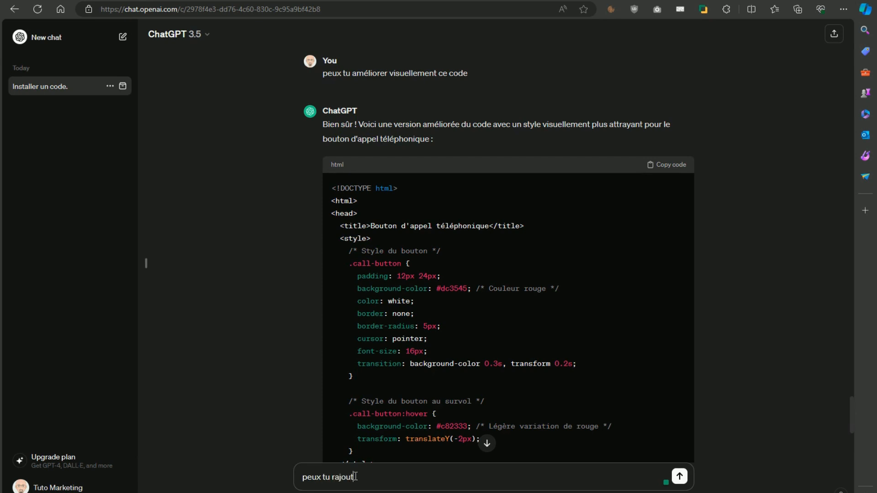
pyautogui.write('er un effet lorsque je clique su')
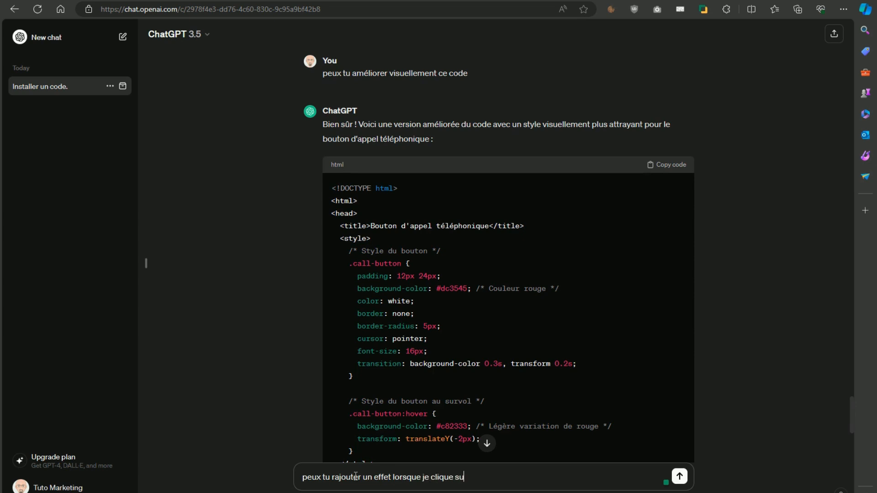
pyautogui.write('r le bouton')
pyautogui.press('Return')
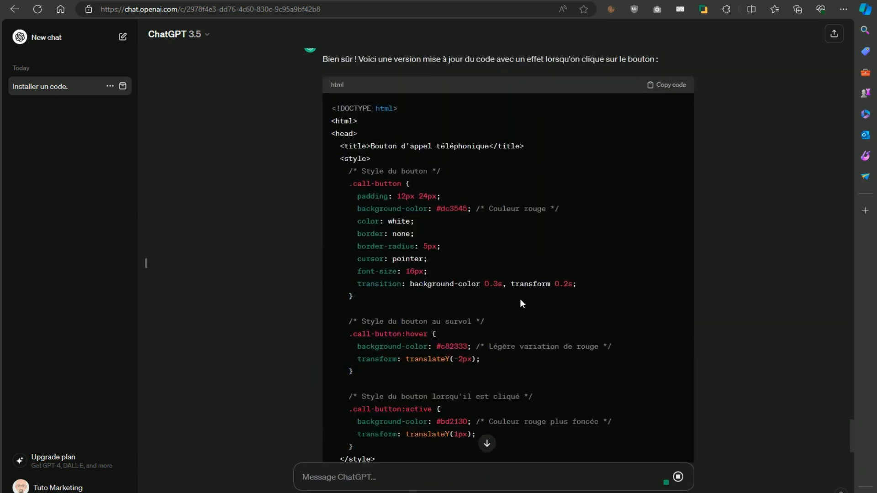
pyautogui.scroll(10, 522, 304)
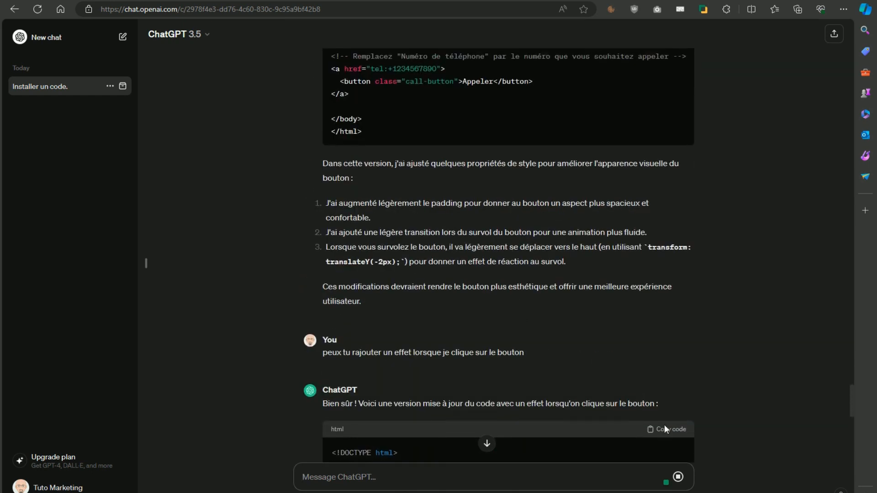
pyautogui.click(671, 430)
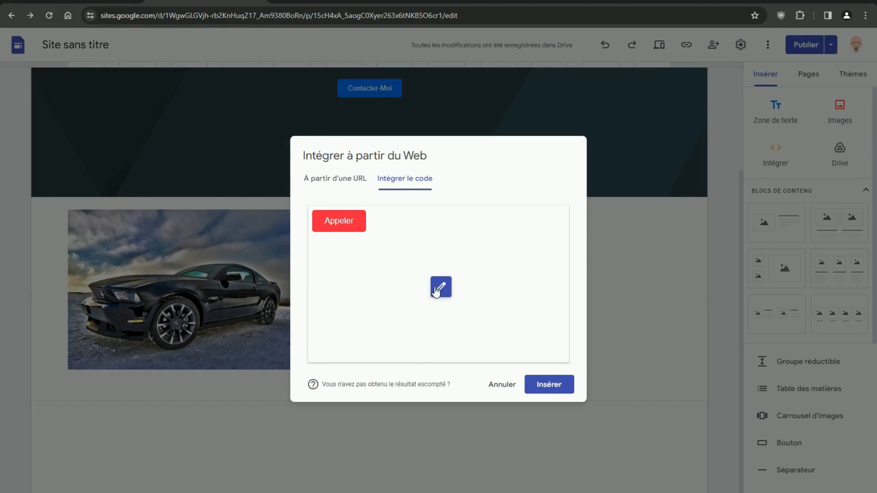
# - Swap the embed's HTML for the click-effect code and preview the red Appeler button
pyautogui.click(442, 289)
pyautogui.hotkey('ctrl', 'a')
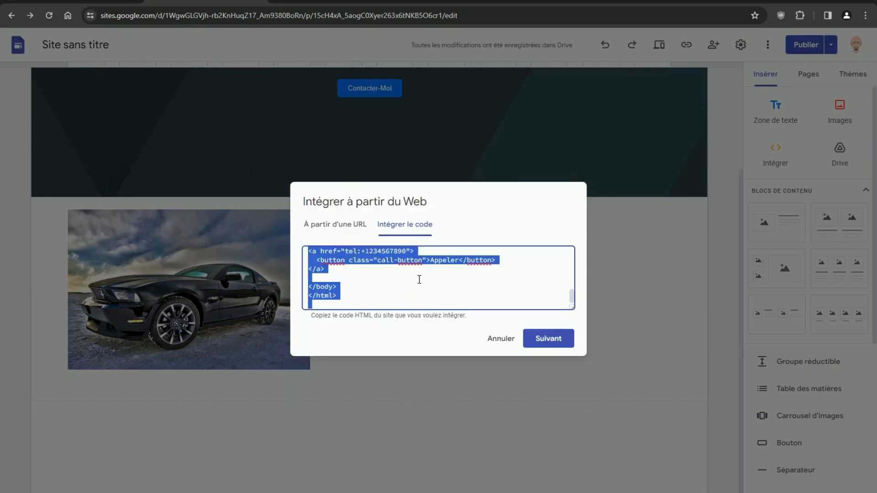
pyautogui.press('BackSpace')
pyautogui.hotkey('ctrl', 'v')
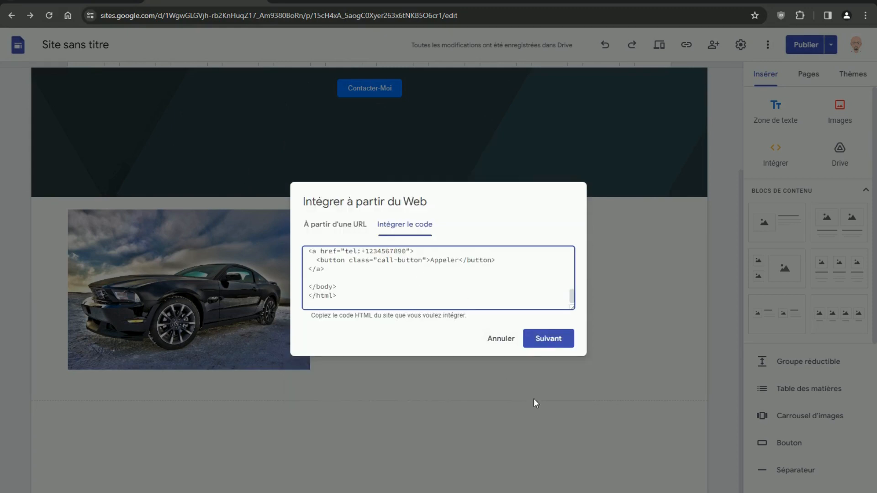
pyautogui.click(548, 338)
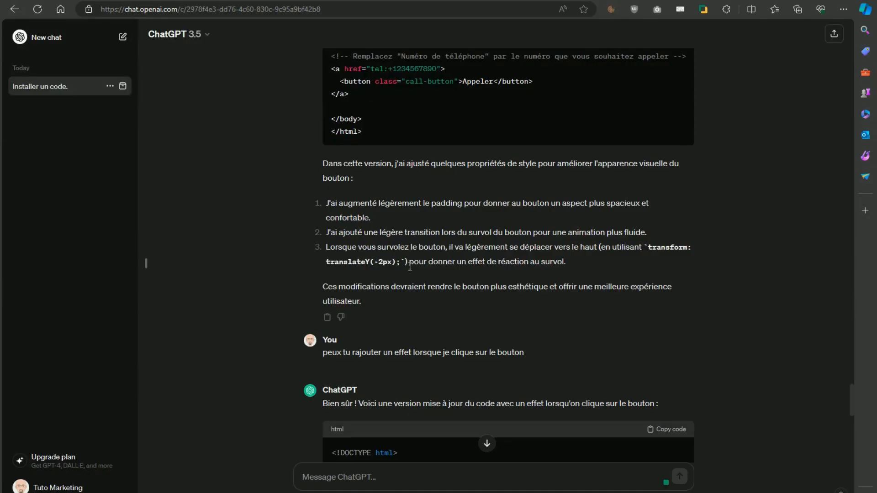
# - Ask ChatGPT for a hover transition effect on the button text, then review the yellow-text reply
pyautogui.scroll(-12, 440, 372)
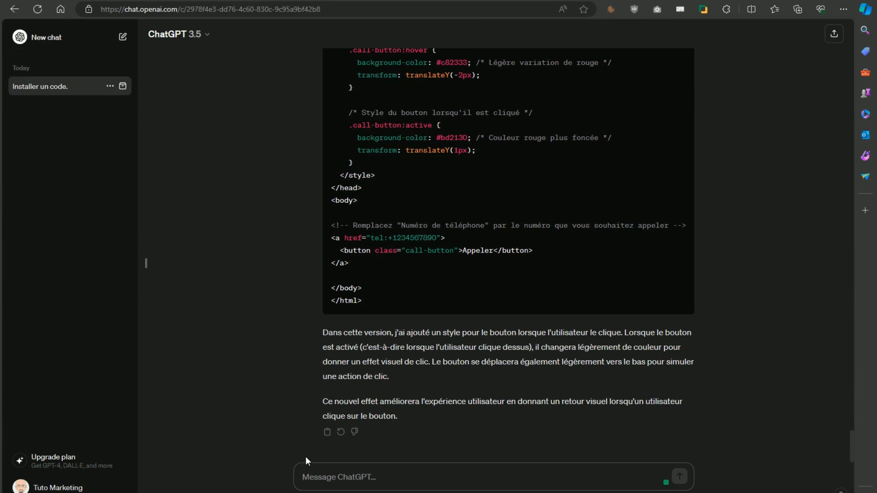
pyautogui.write("j'ai")
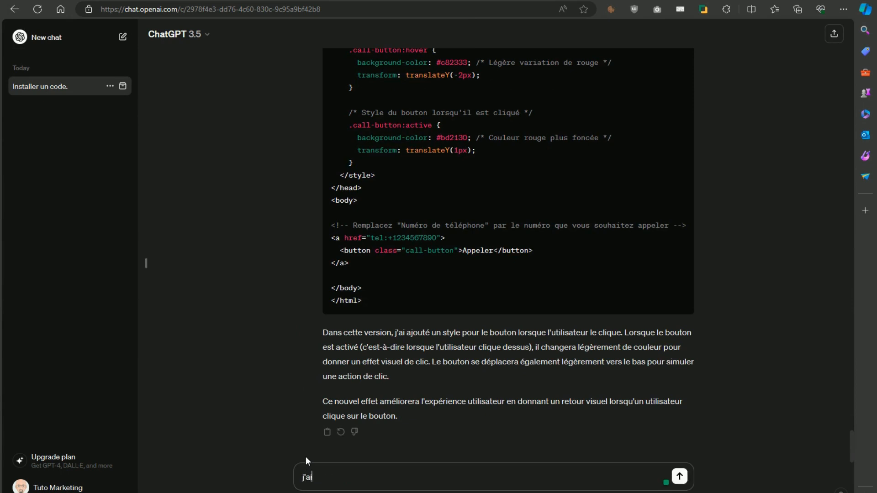
pyautogui.write('merais avoir un effet de')
pyautogui.write('transition sur le texte lorsque je passe ma')
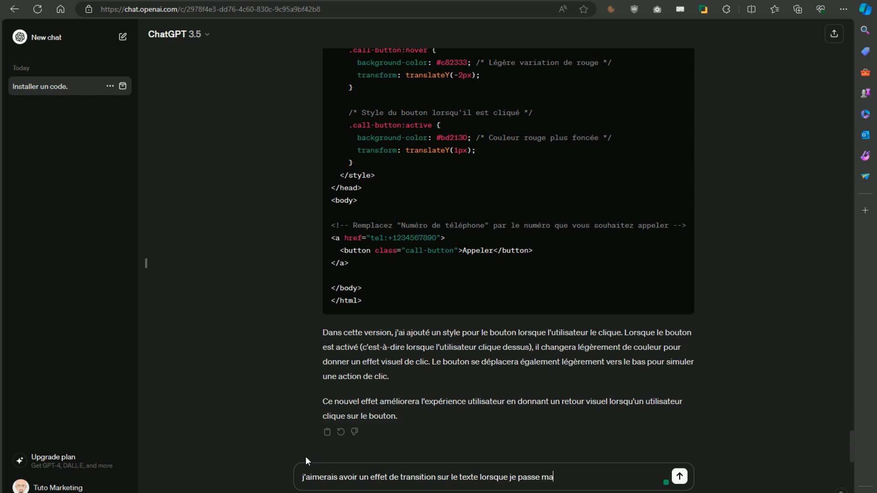
pyautogui.write('ris dessus')
pyautogui.press('Return')
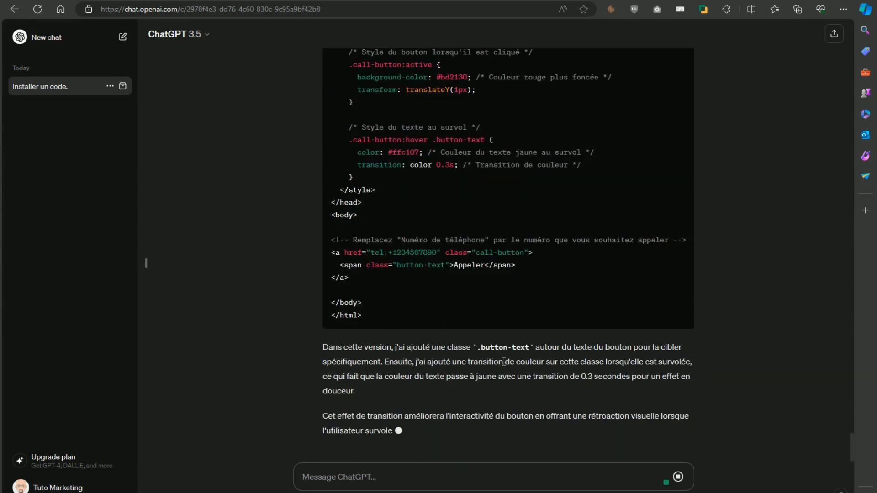
pyautogui.scroll(10, 485, 262)
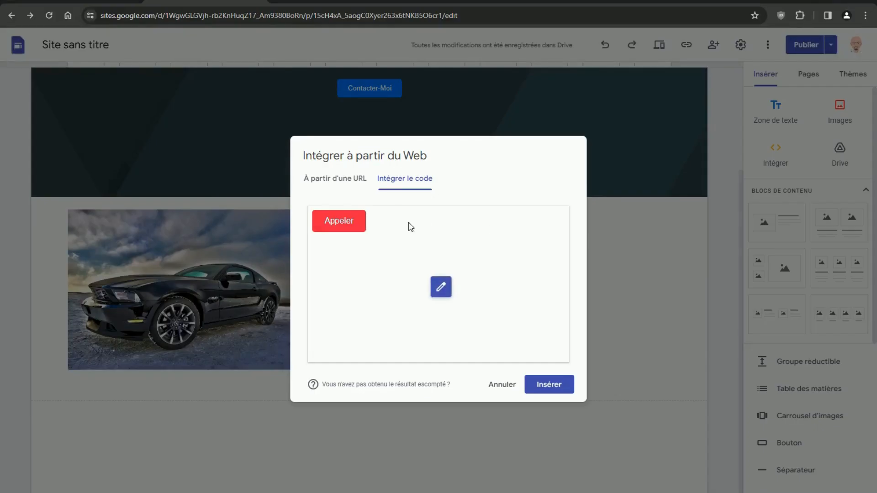
# - Replace the embed's HTML with the yellow hover-text version and preview the Appeler button
pyautogui.click(441, 287)
pyautogui.hotkey('ctrl', 'a')
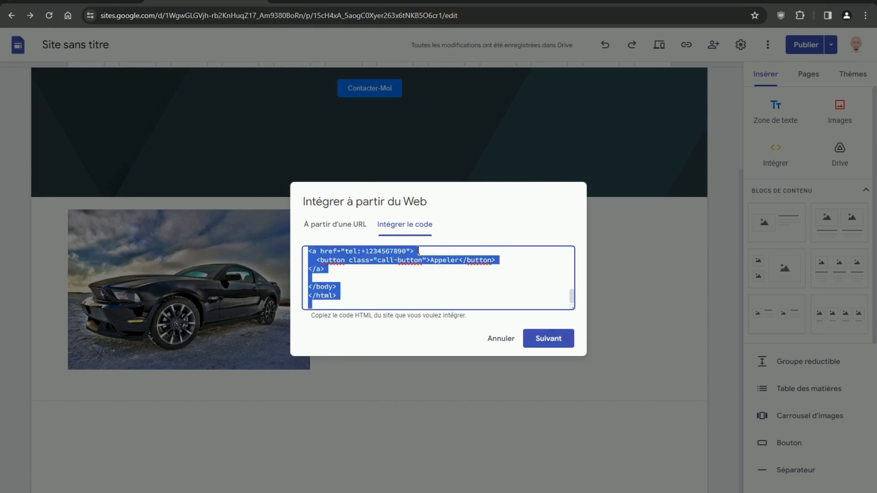
pyautogui.press('Delete')
pyautogui.hotkey('ctrl', 'v')
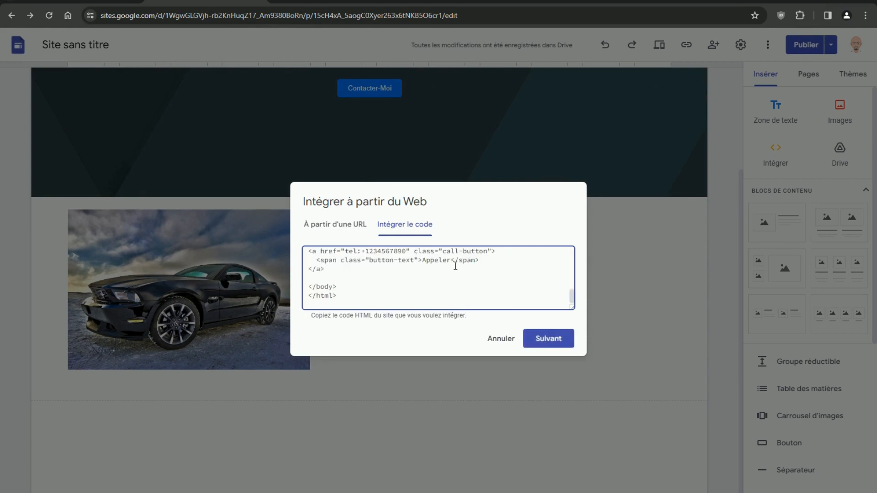
pyautogui.click(552, 342)
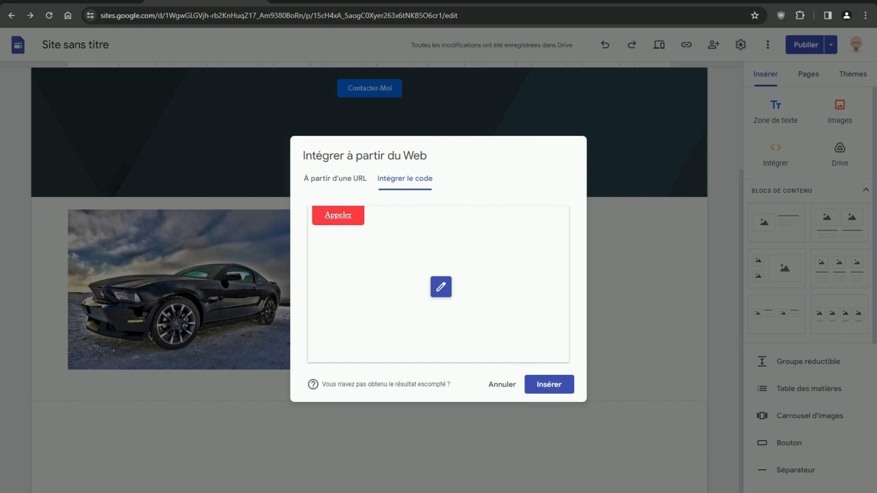
pyautogui.click(248, 491)
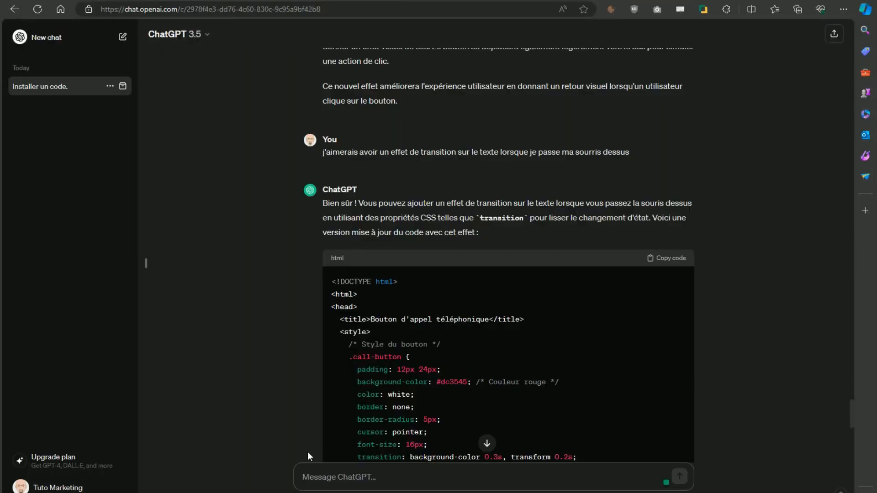
# - Ask ChatGPT for 'un effet sur le bouton plus attrayant' and copy the drop-shadow hover code
pyautogui.write('un effe')
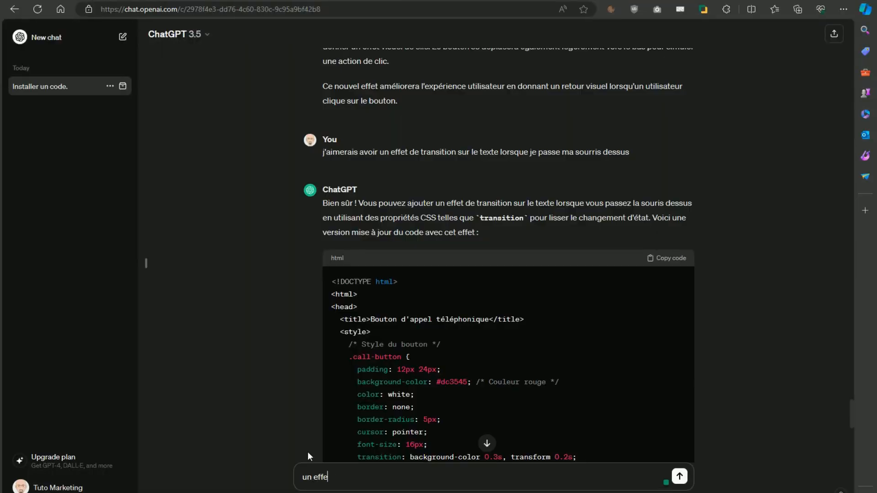
pyautogui.write('t sur le bouton')
pyautogui.write('plus attrayant')
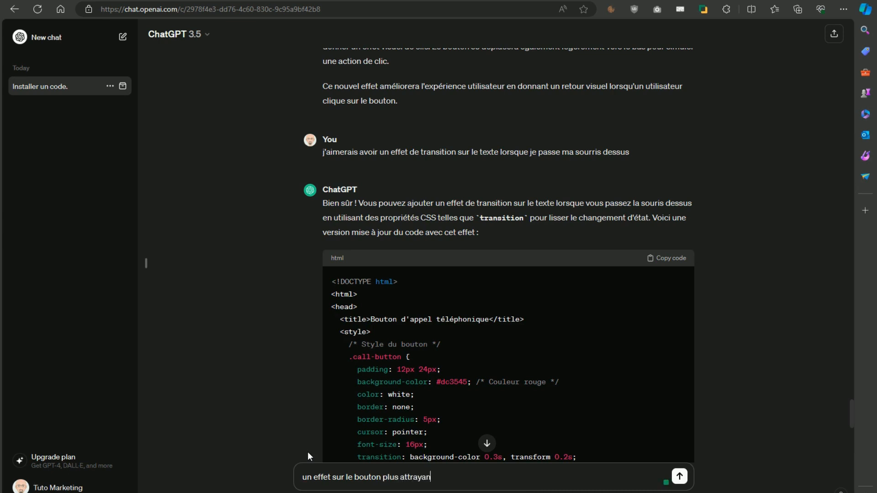
pyautogui.press('Return')
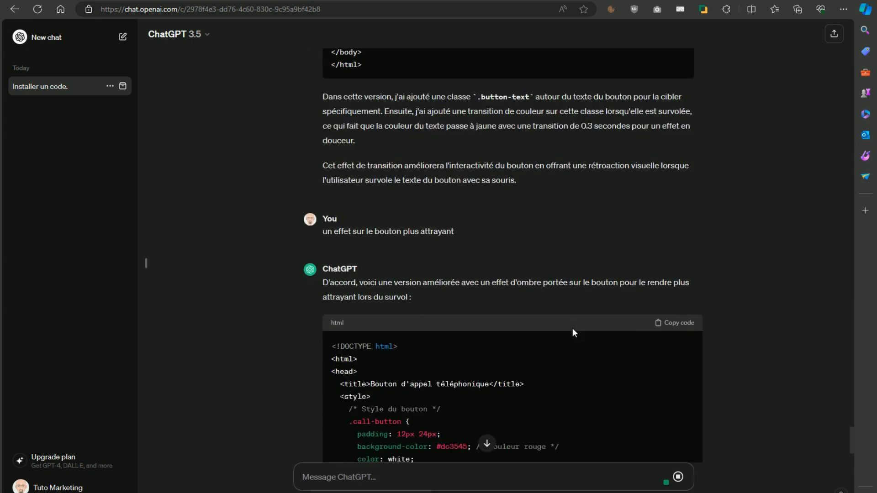
pyautogui.scroll(-5, 572, 331)
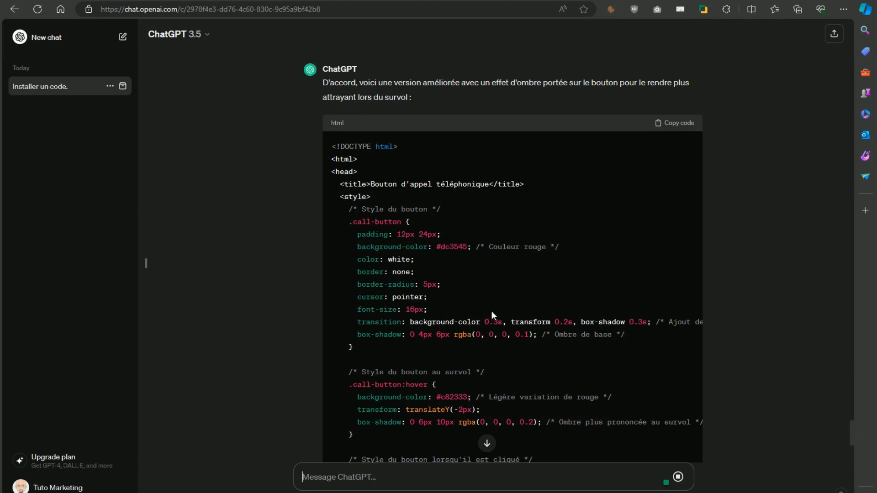
pyautogui.click(679, 123)
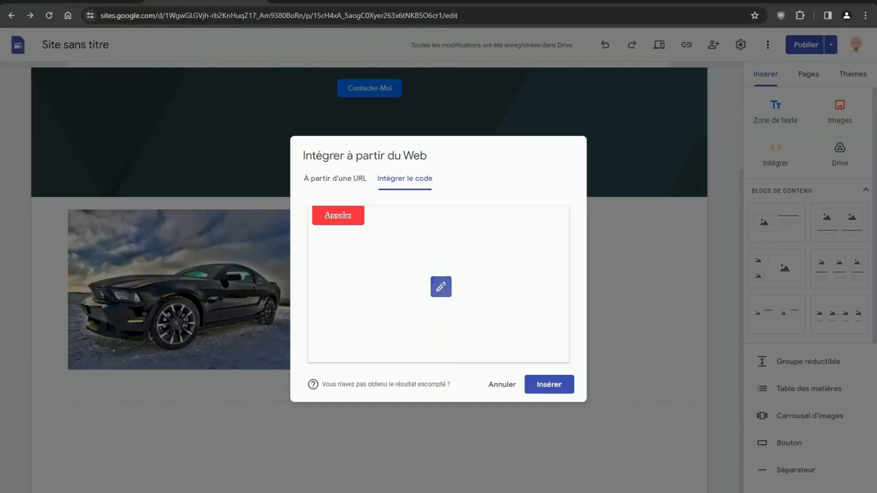
# - Replace the embed's code with the drop-shadow version and preview the red Appeler button
pyautogui.click(440, 285)
pyautogui.hotkey('ctrl', 'v')
pyautogui.hotkey('ctrl', 'a')
pyautogui.press('BackSpace')
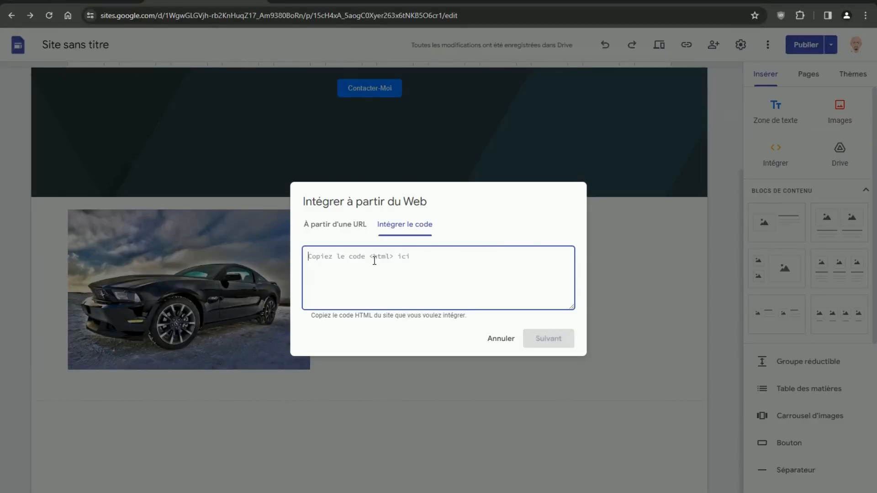
pyautogui.hotkey('ctrl', 'v')
pyautogui.click(550, 339)
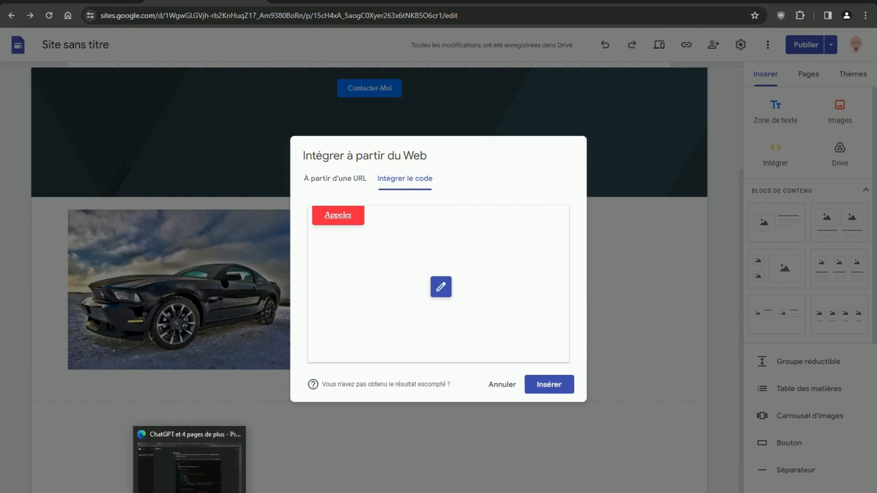
pyautogui.click(190, 492)
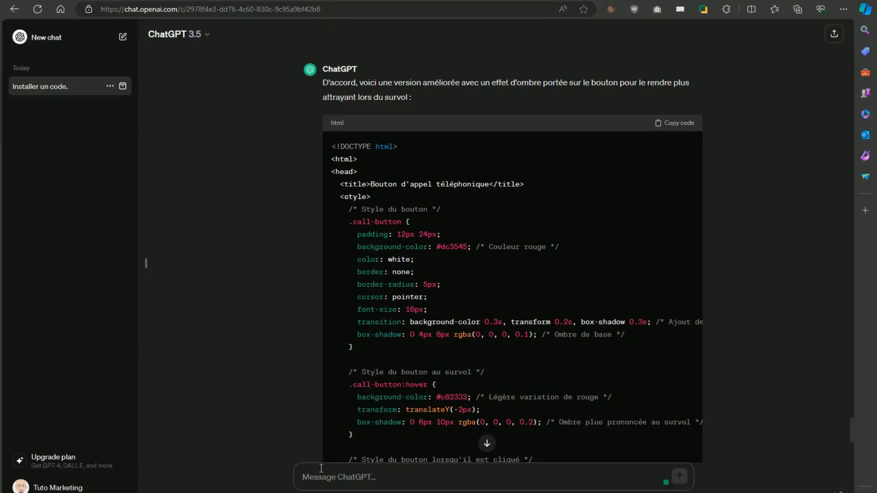
# - Ask ChatGPT for a hover effect that changes the Appeler text colour, and copy the new code
pyautogui.write('un')
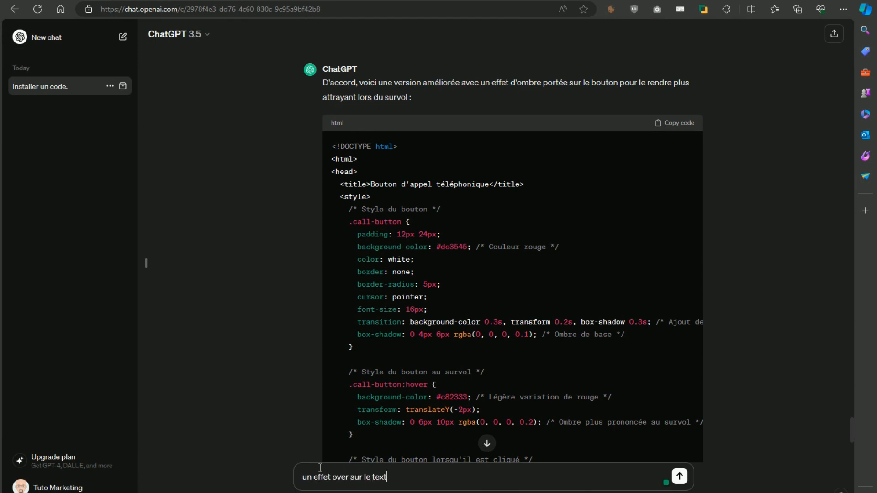
pyautogui.write('effet over sur le texte appeler qui change ')
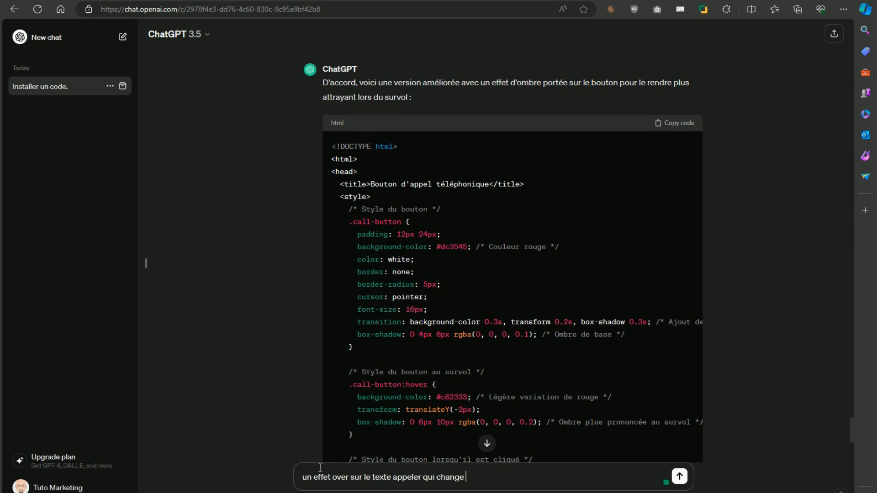
pyautogui.write('de couleur en noir')
pyautogui.press('Return')
pyautogui.scroll(-13, 636, 327)
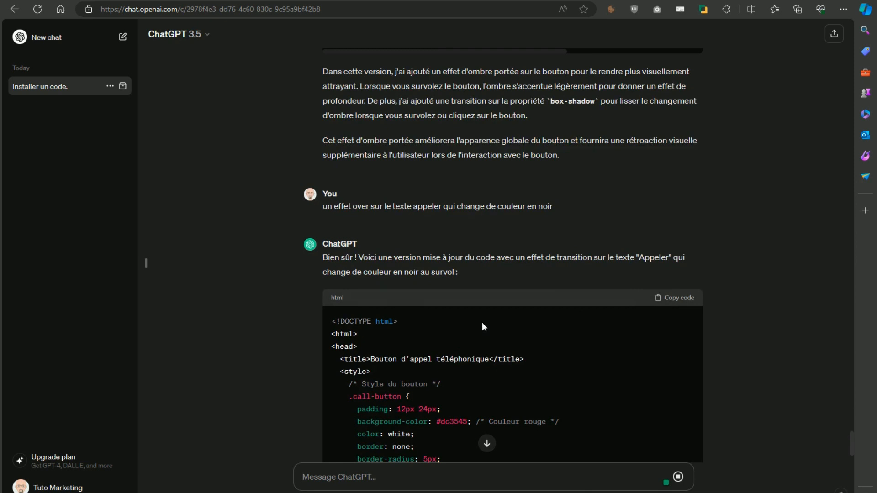
pyautogui.scroll(-3, 482, 322)
pyautogui.scroll(-5, 439, 327)
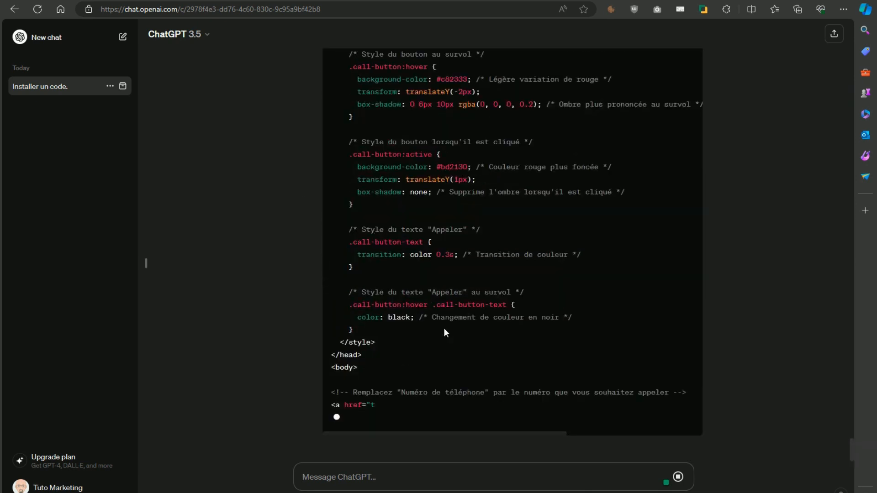
pyautogui.scroll(12, 459, 330)
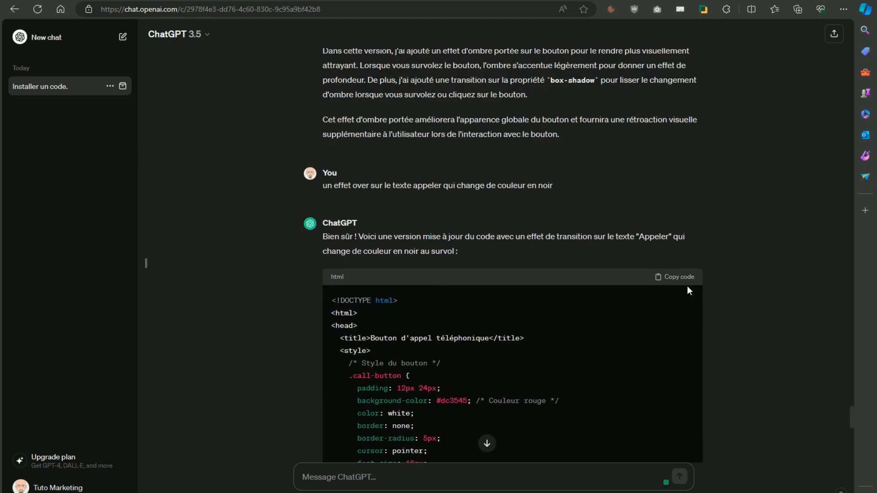
pyautogui.click(683, 277)
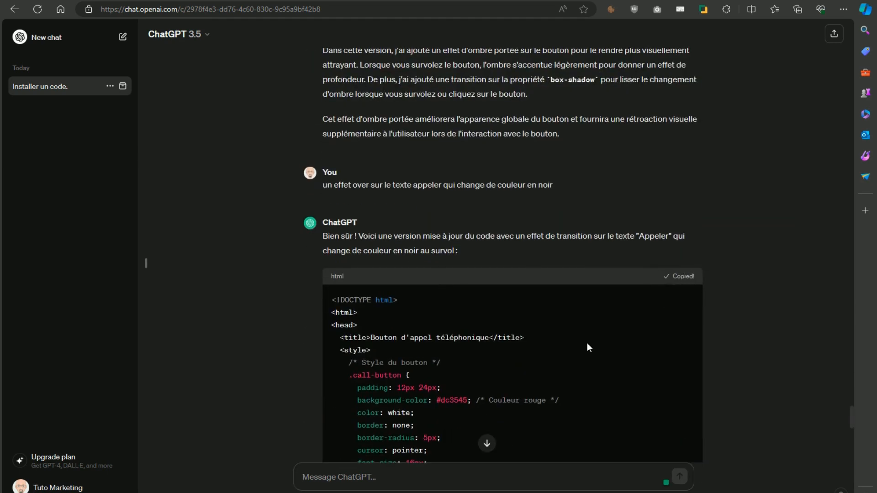
pyautogui.hotkey('alt', 'Tab')
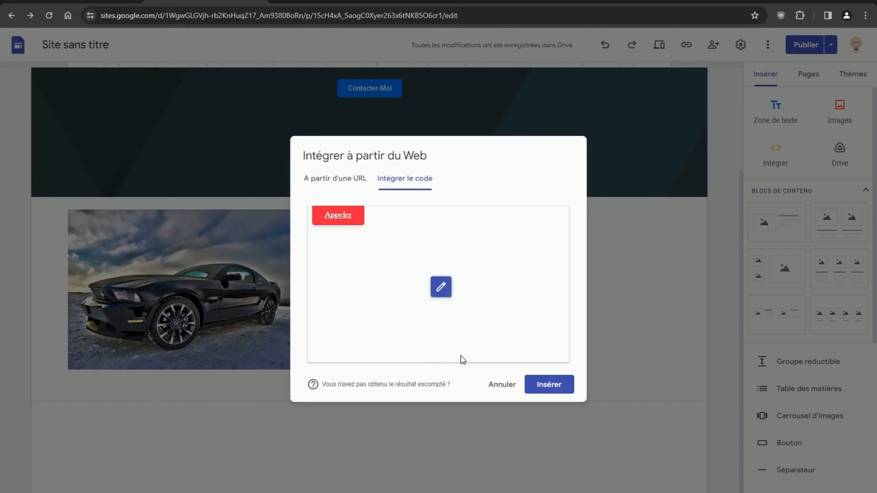
# - Replace the embed's code with the hover version and insert it beside the car image
pyautogui.click(441, 290)
pyautogui.hotkey('ctrl', 'a')
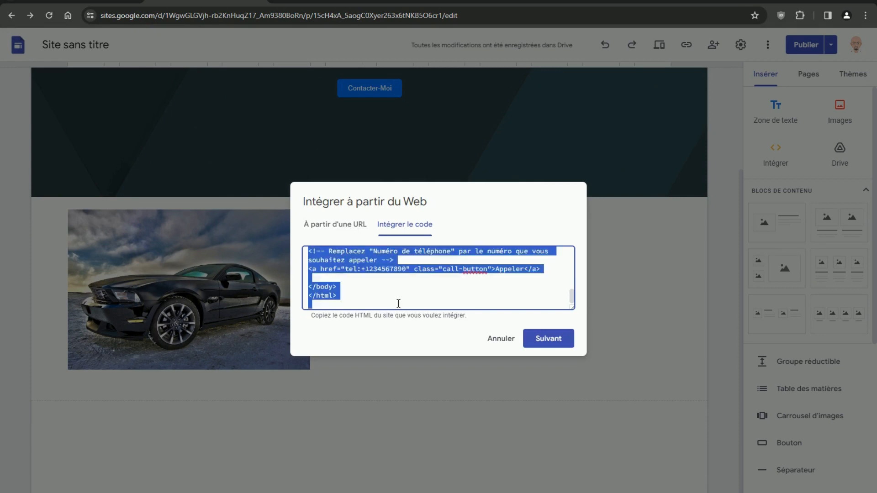
pyautogui.press('BackSpace')
pyautogui.hotkey('ctrl', 'v')
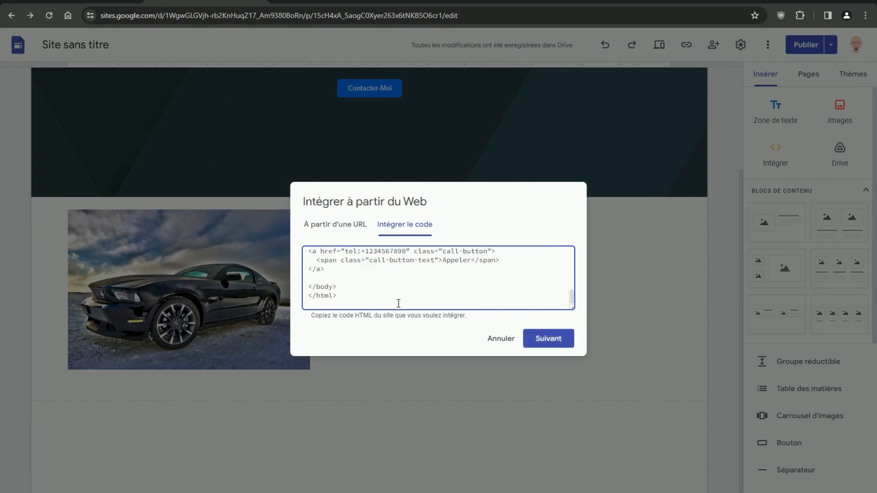
pyautogui.click(552, 338)
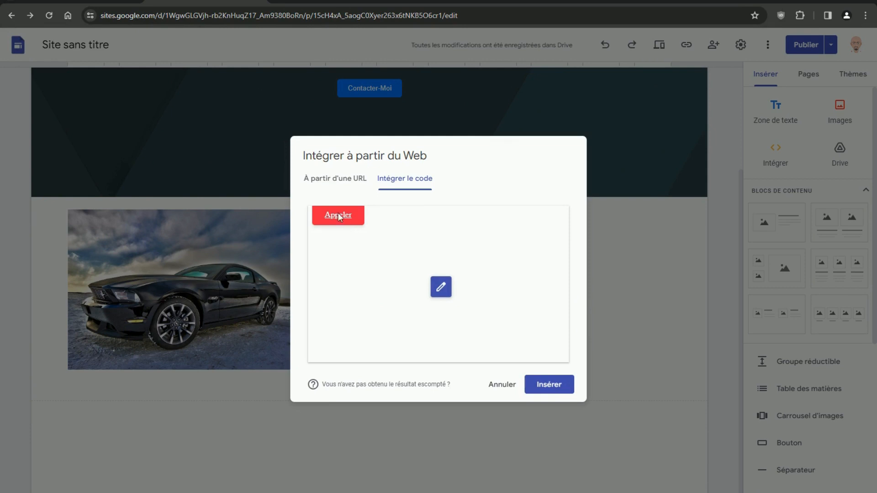
pyautogui.click(546, 383)
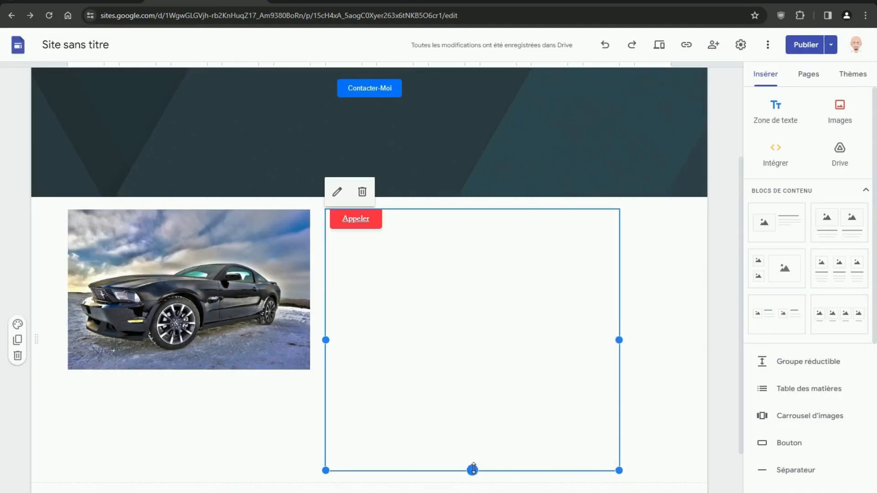
# - Shrink the embed box's height and width down to the Appeler button
pyautogui.moveTo(472, 471); pyautogui.dragTo(452, 243)
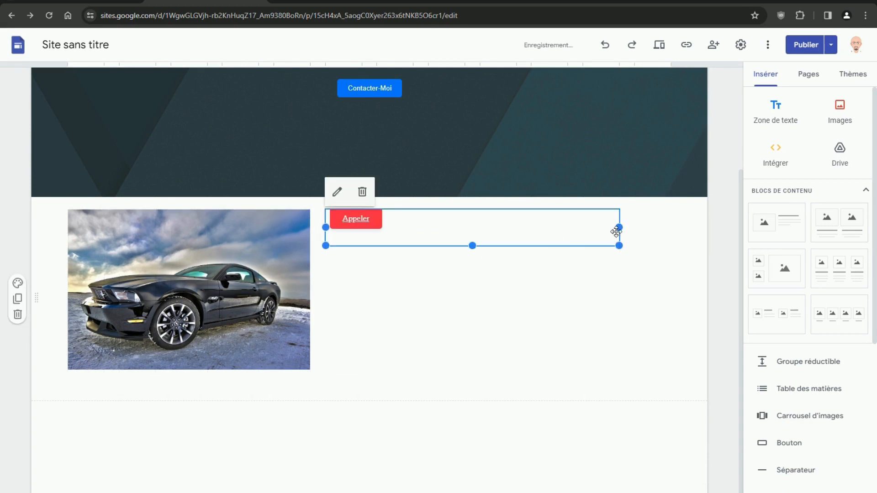
pyautogui.moveTo(619, 228); pyautogui.dragTo(401, 231)
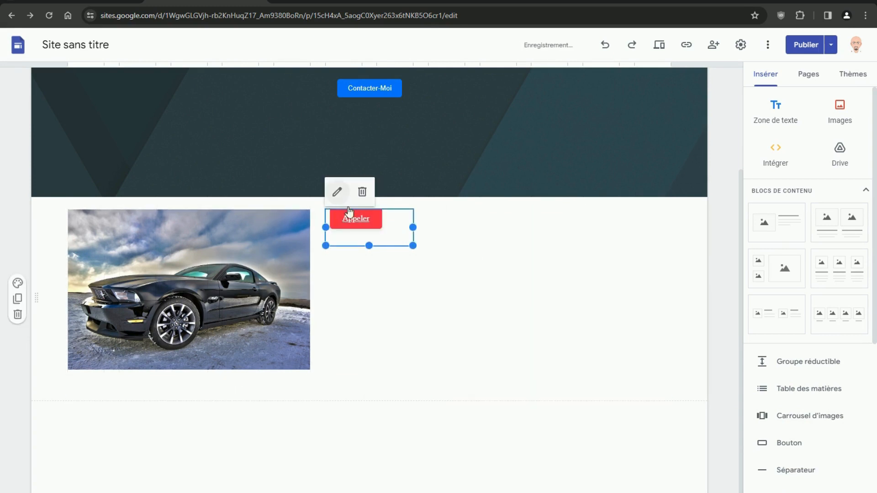
pyautogui.click(337, 191)
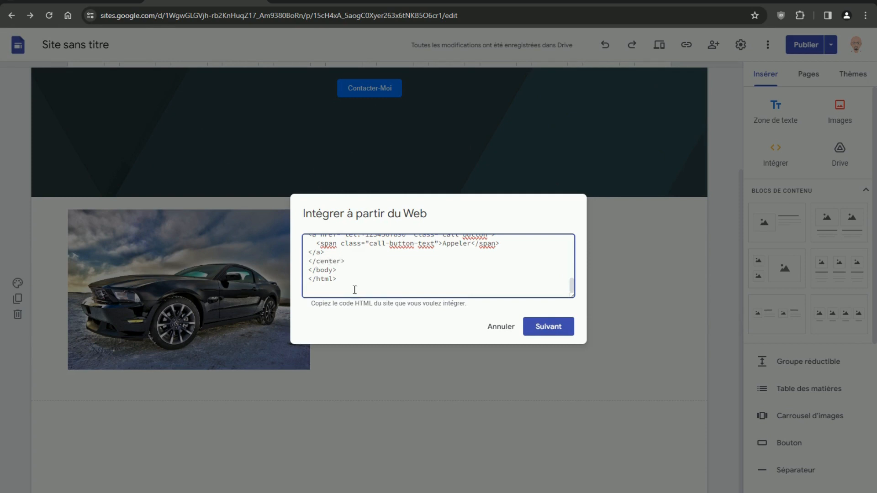
# - Wrap the embed HTML in <center> tags to centre the Appeler button, and save it
pyautogui.scroll(10, 355, 289)
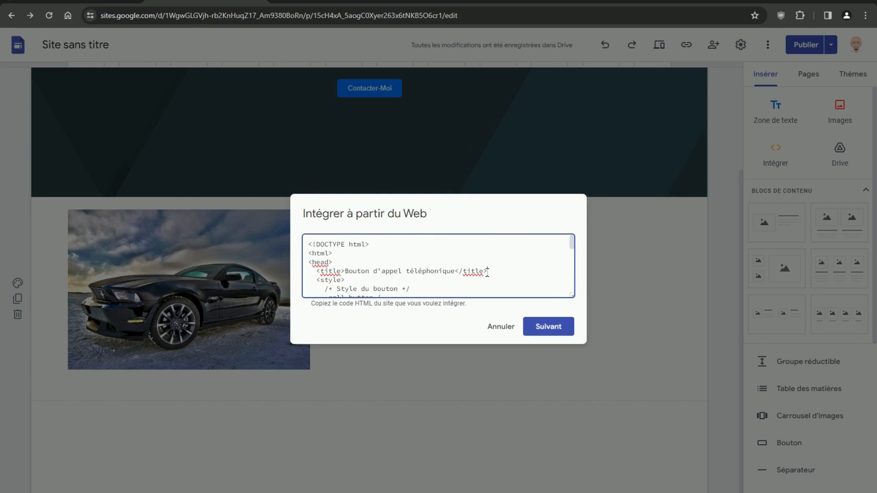
pyautogui.press('Return')
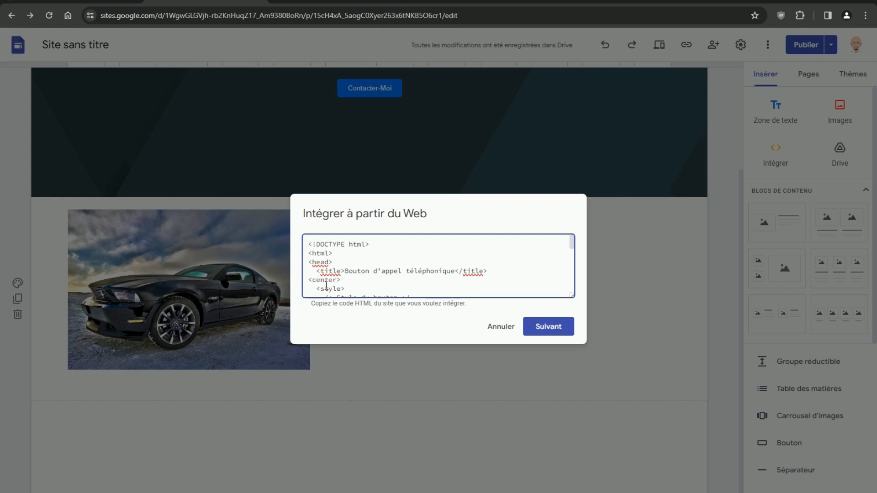
pyautogui.click(543, 328)
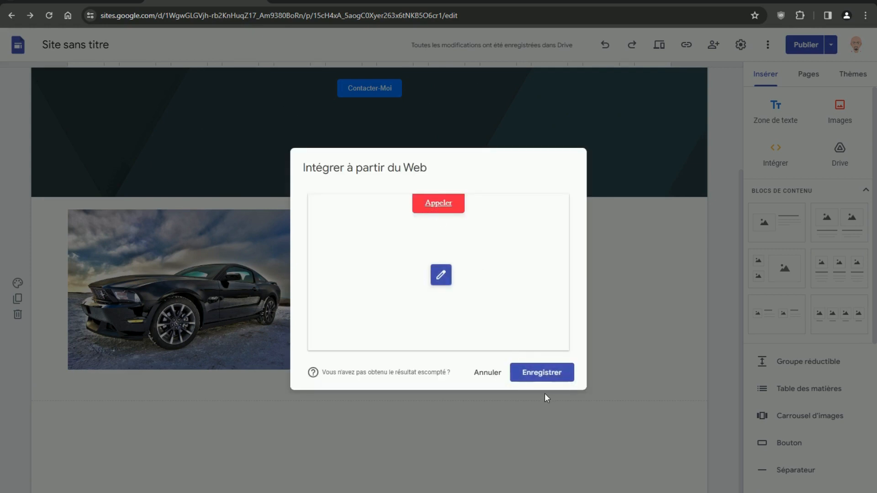
pyautogui.click(543, 371)
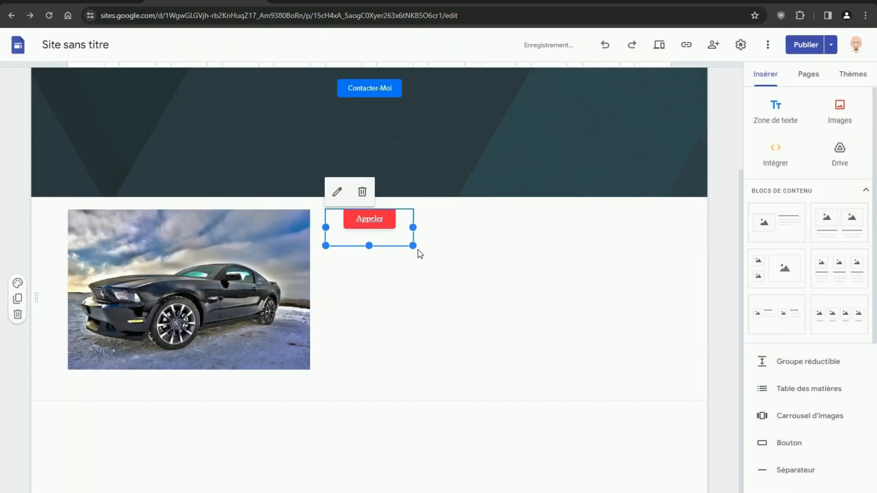
# - Enlarge the Appeler embed's box and drag it below the car image
pyautogui.moveTo(413, 245); pyautogui.dragTo(518, 267)
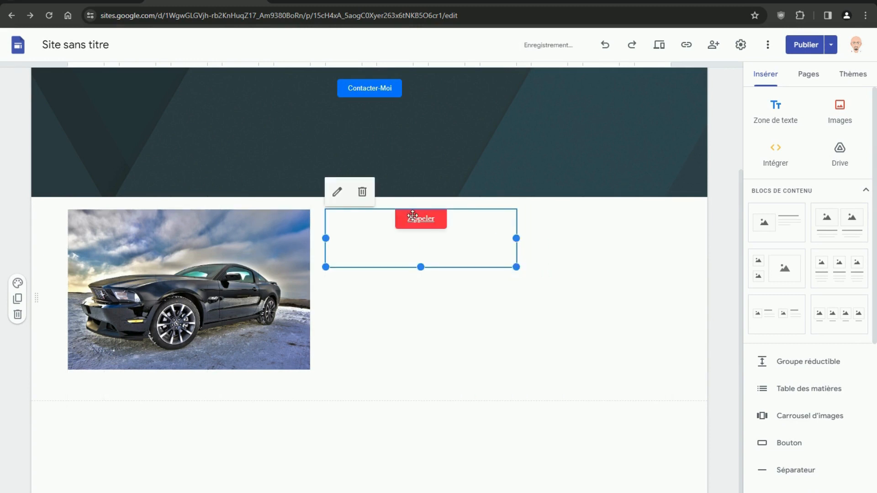
pyautogui.moveTo(418, 224); pyautogui.dragTo(153, 391)
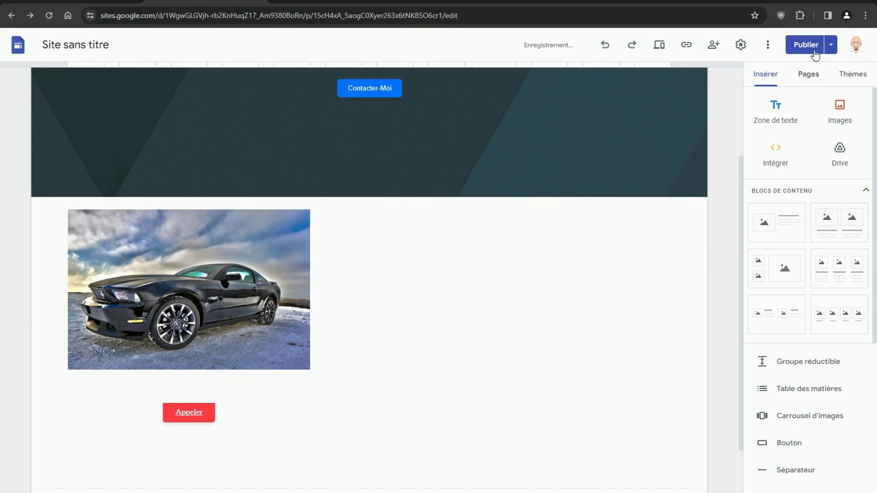
pyautogui.click(805, 44)
# - Publish the site and view the live page with the red Appeler button under the car image
pyautogui.click(847, 45)
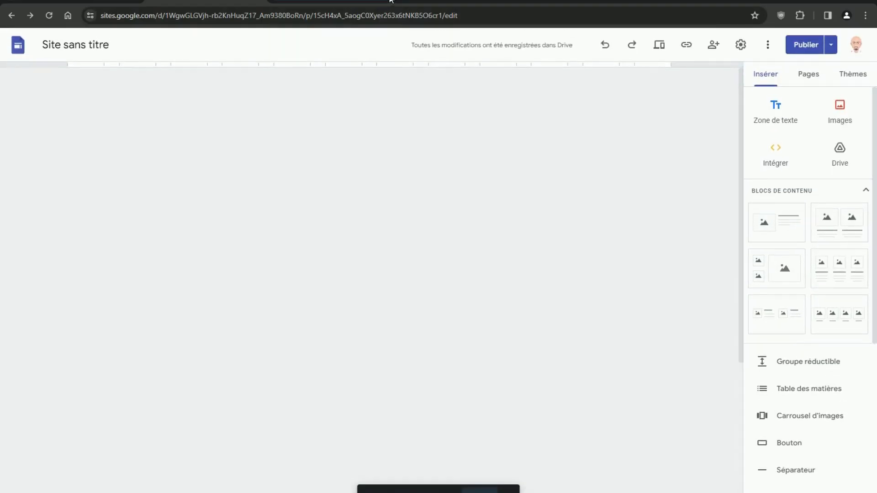
pyautogui.click(389, 1)
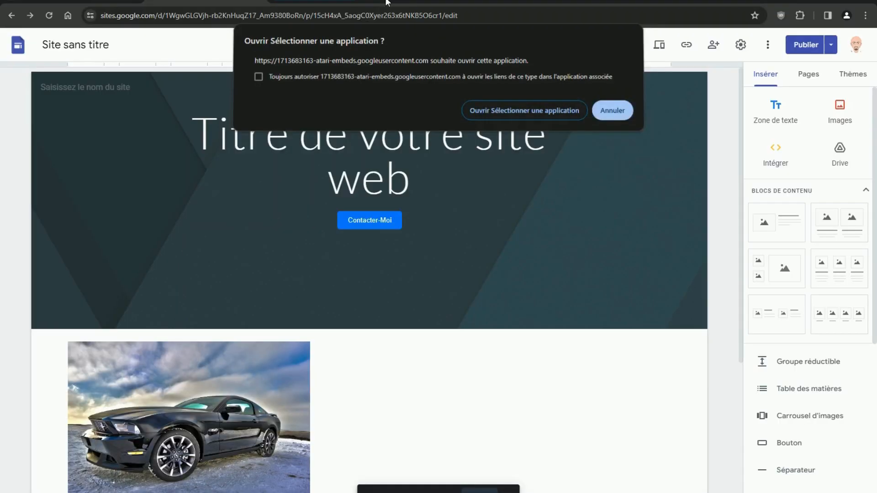
pyautogui.click(831, 45)
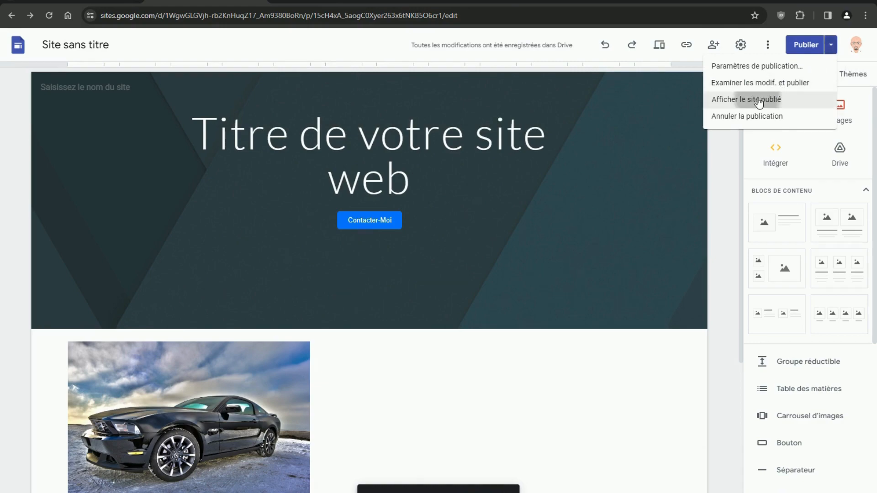
pyautogui.click(746, 99)
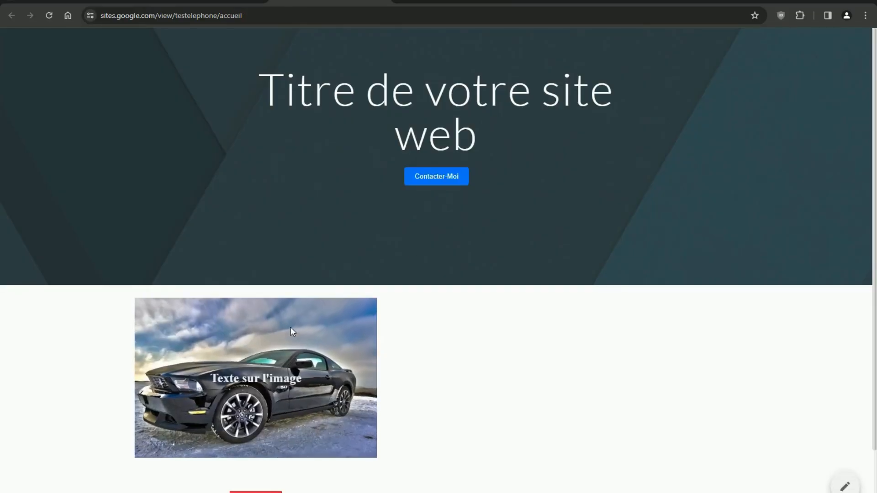
pyautogui.scroll(-1, 274, 402)
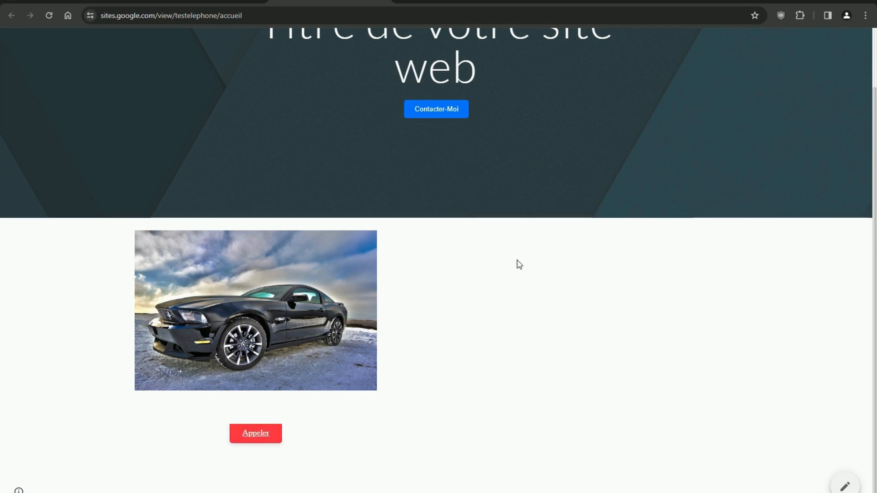
pyautogui.click(223, 1)
pyautogui.click(659, 46)
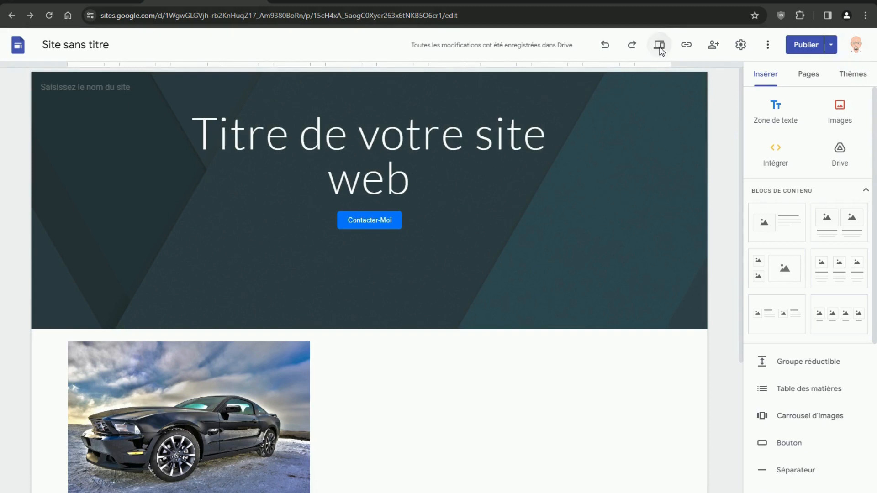
pyautogui.scroll(-2, 462, 285)
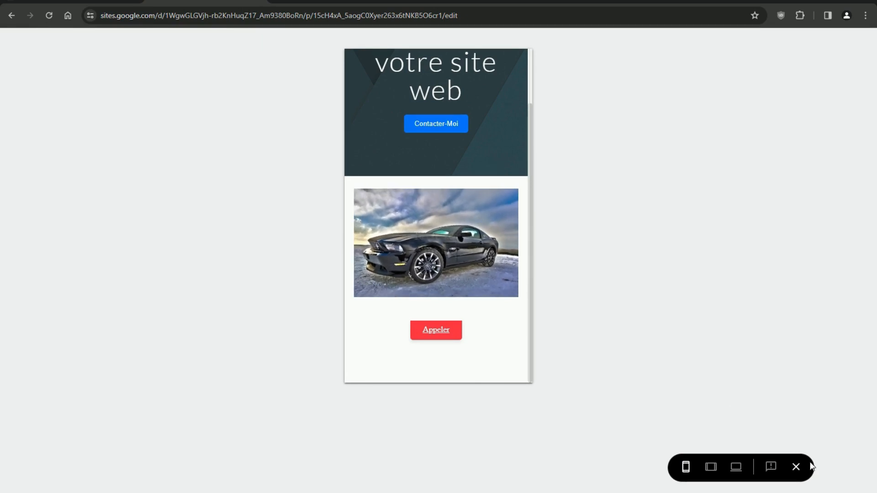
pyautogui.click(797, 468)
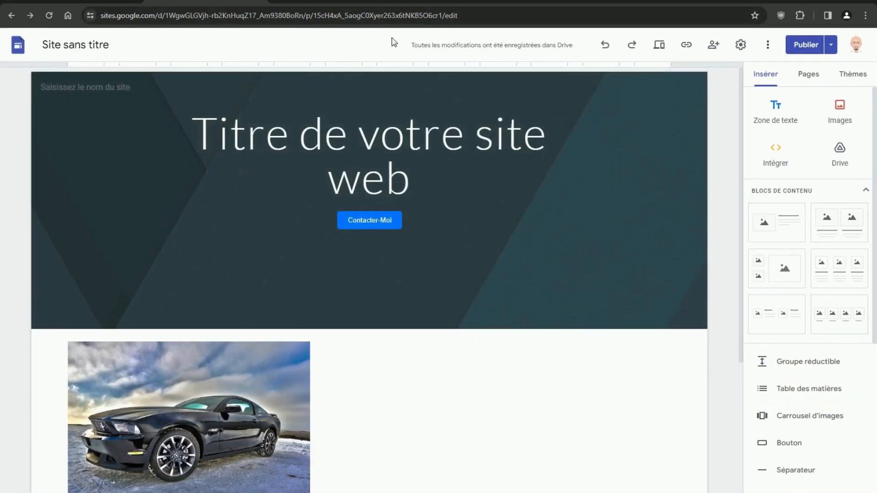
# - Open the car image block's embed code and select all of its HTML
pyautogui.click(140, 392)
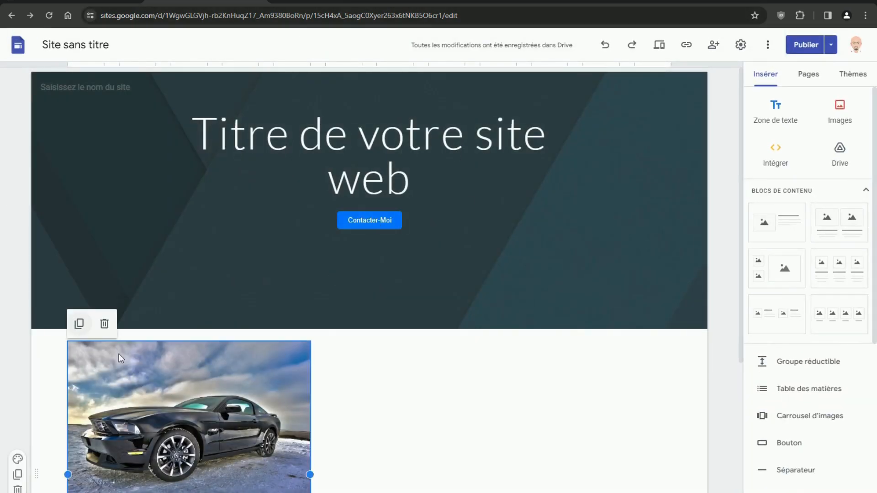
pyautogui.moveTo(58, 327)
pyautogui.click(77, 325)
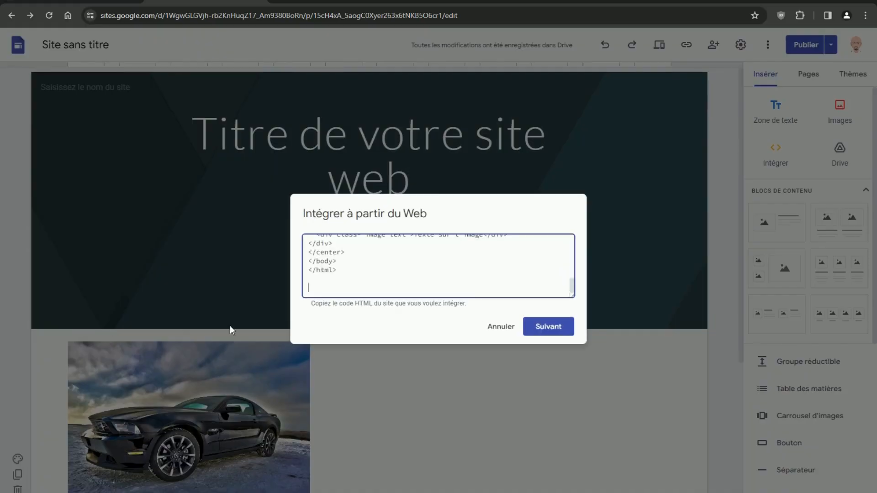
pyautogui.moveTo(340, 268); pyautogui.dragTo(306, 184)
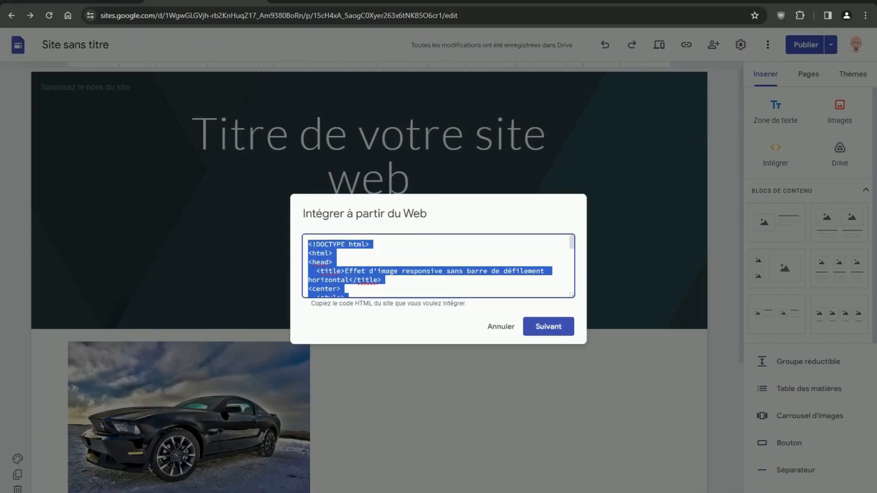
# - Copy the car embed's HTML and start an empty new ChatGPT chat
pyautogui.hotkey('alt', 'Tab')
pyautogui.scroll(15, 457, 228)
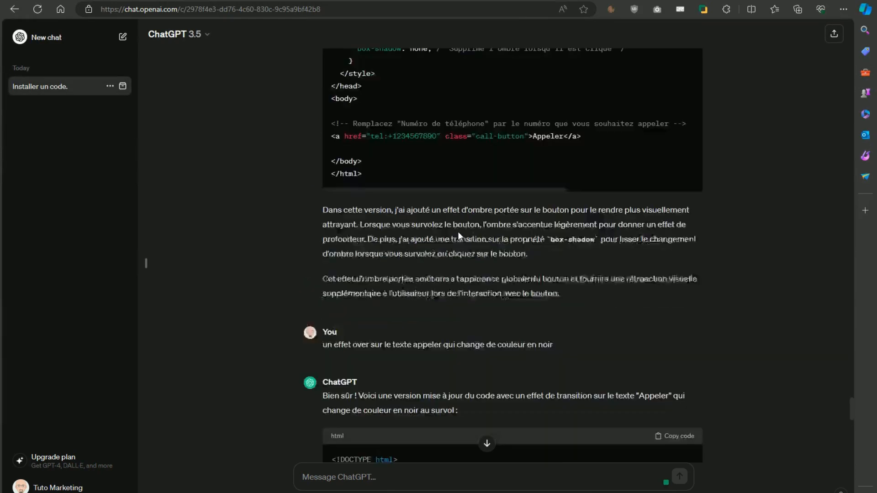
pyautogui.scroll(-15, 457, 222)
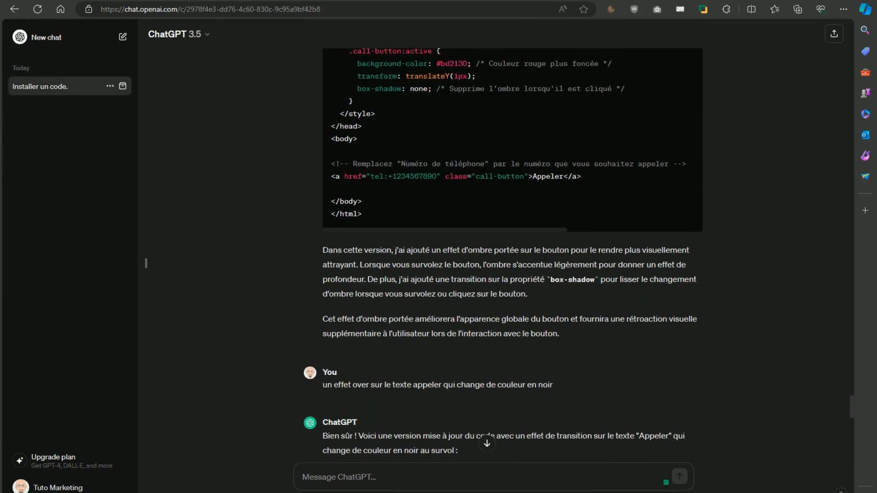
pyautogui.hotkey('alt', 'Tab')
pyautogui.rightClick(392, 289)
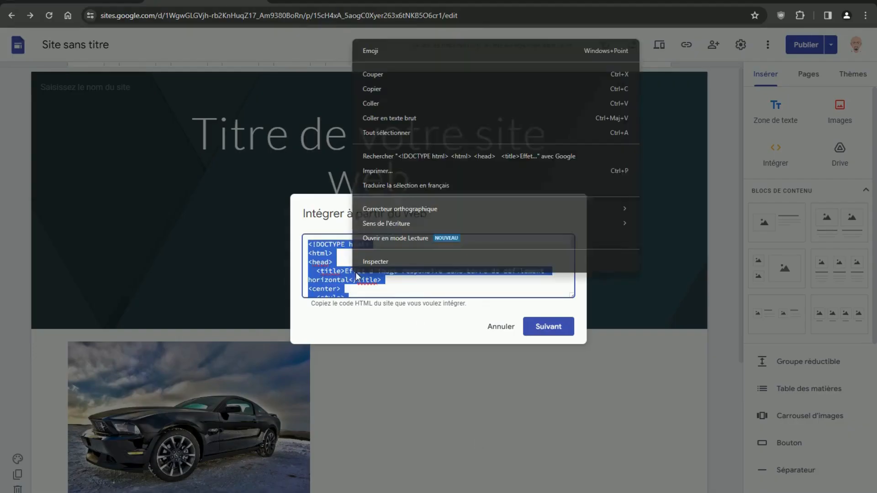
pyautogui.click(403, 92)
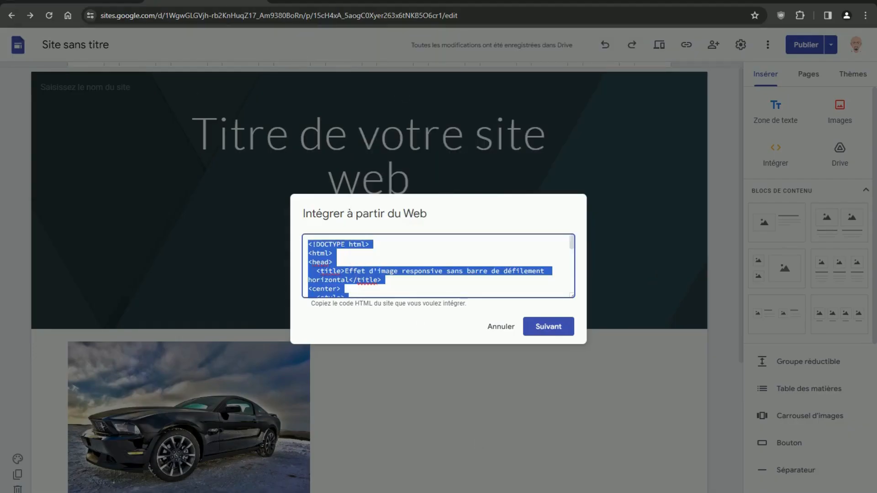
pyautogui.hotkey('alt', 'Tab')
pyautogui.click(53, 41)
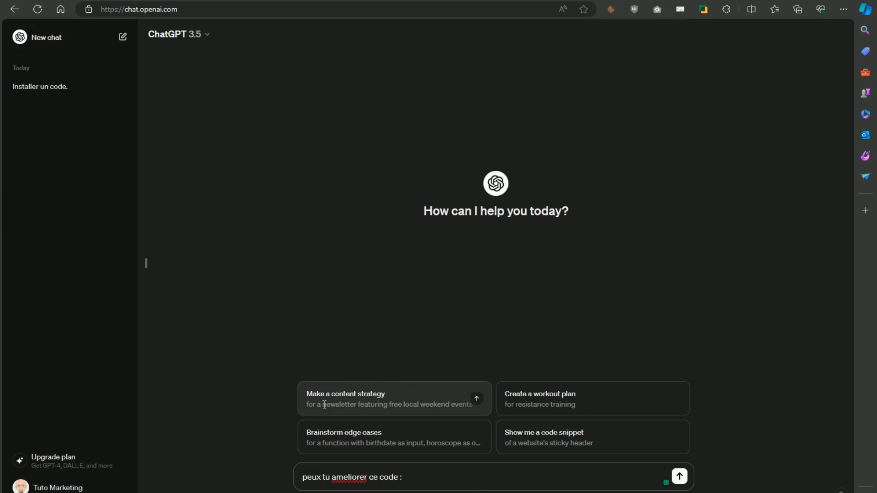
# - Send the car-image HTML after 'peux tu ameliorer ce code :' and review ChatGPT's improved version
pyautogui.hotkey('ctrl', 'v')
pyautogui.press('Return')
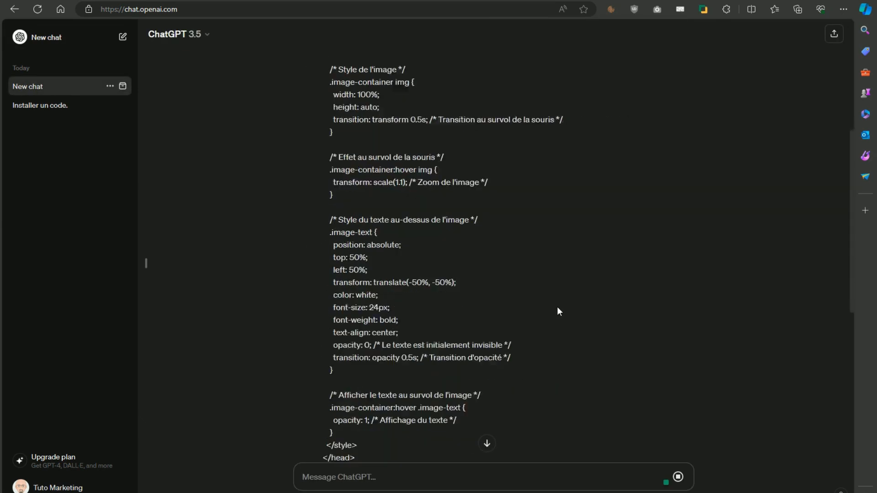
pyautogui.scroll(-10, 387, 312)
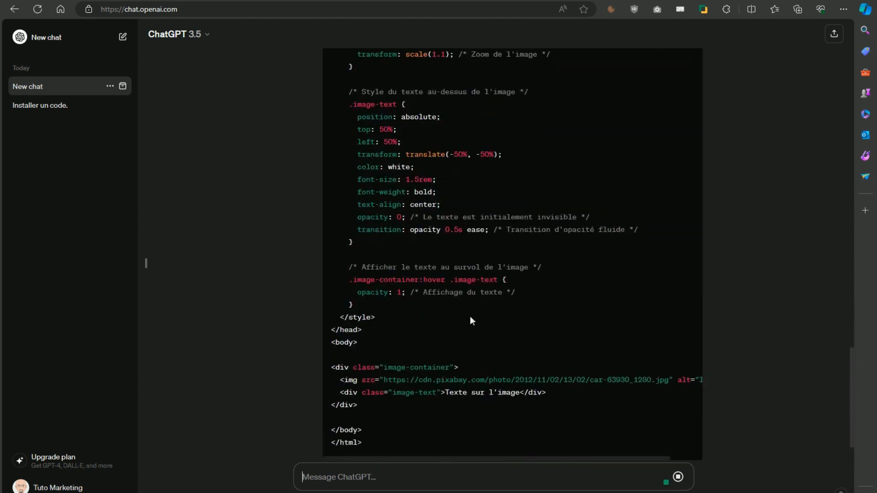
pyautogui.scroll(15, 494, 329)
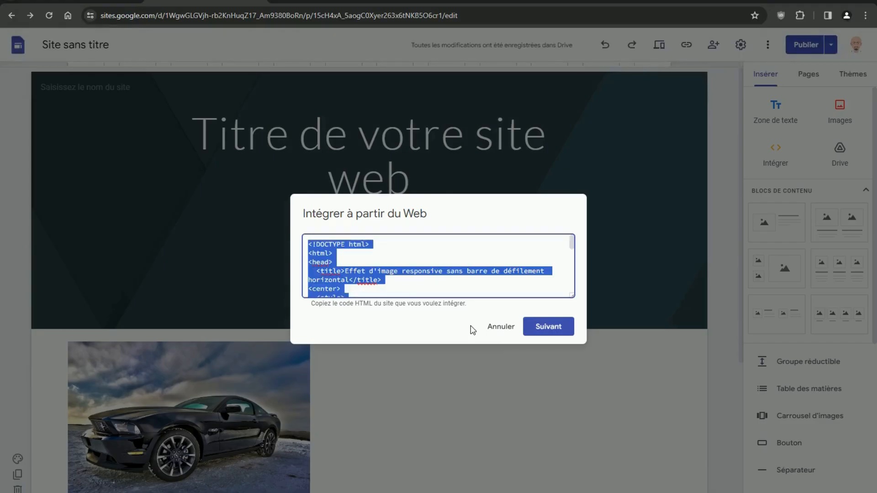
# - Embed ChatGPT's improved car-image HTML as a new block right of the original car image
pyautogui.click(497, 328)
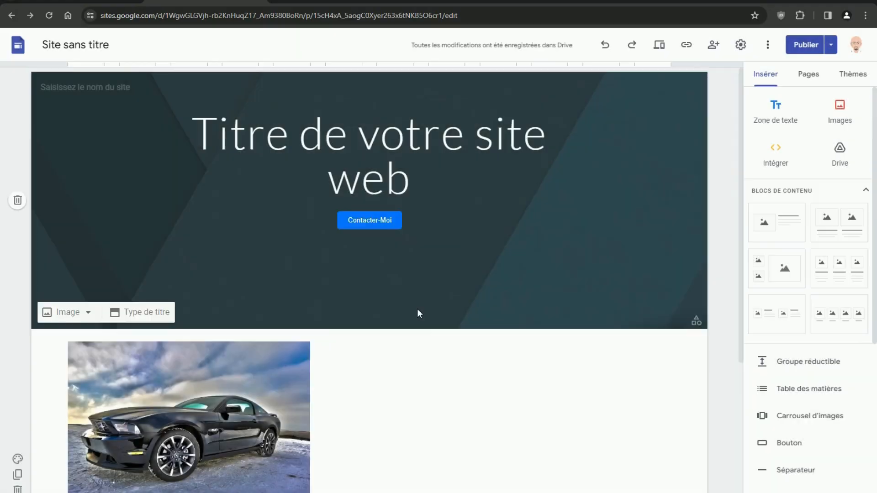
pyautogui.scroll(-5, 417, 311)
pyautogui.doubleClick(510, 206)
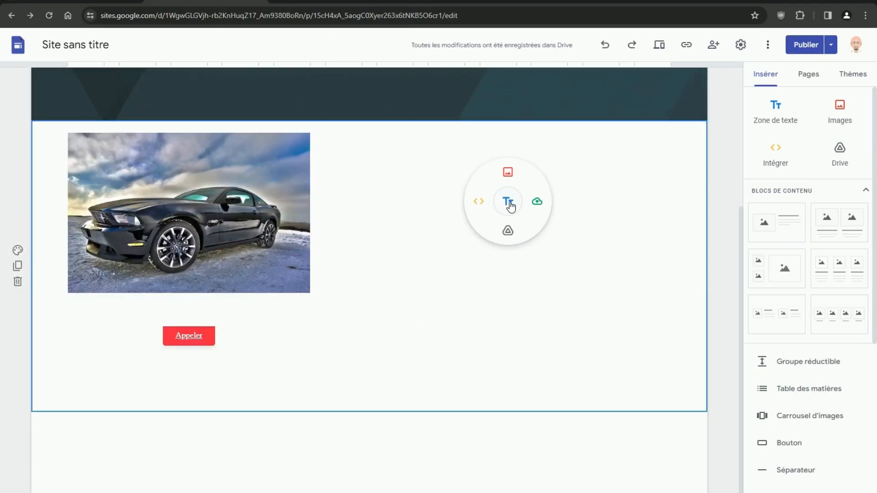
pyautogui.click(477, 208)
pyautogui.click(408, 241)
pyautogui.rightClick(390, 254)
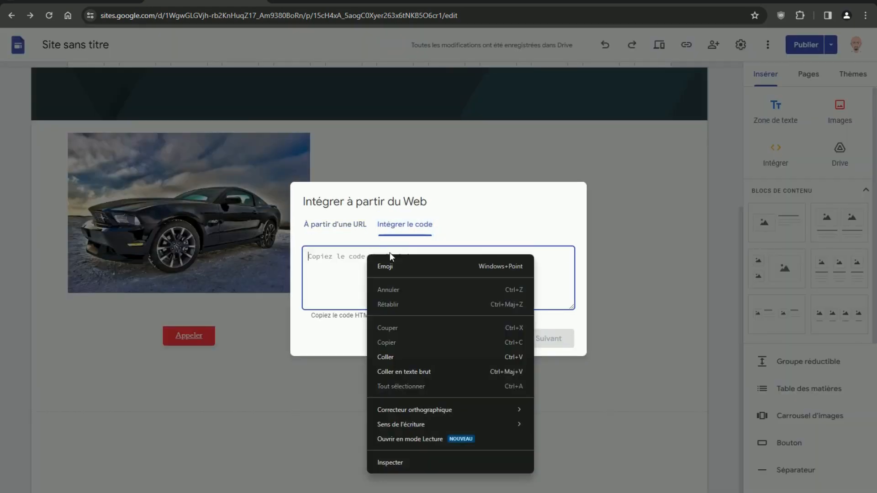
pyautogui.click(383, 357)
pyautogui.click(557, 343)
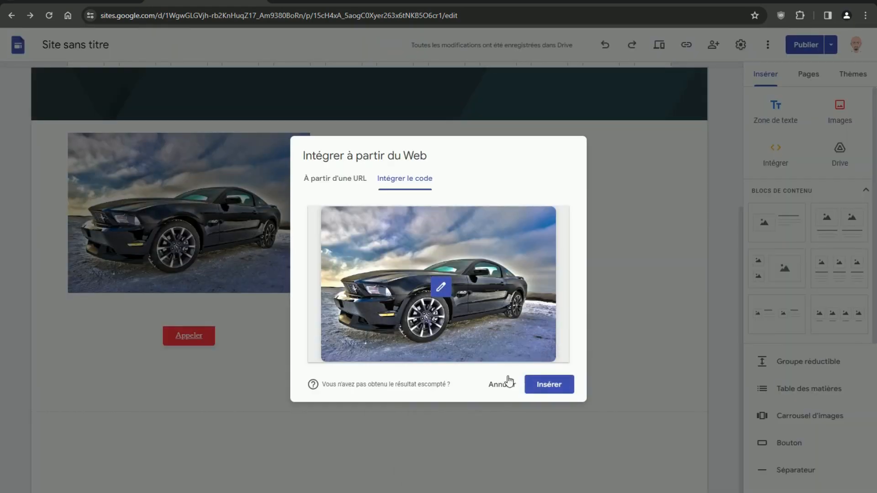
pyautogui.click(550, 384)
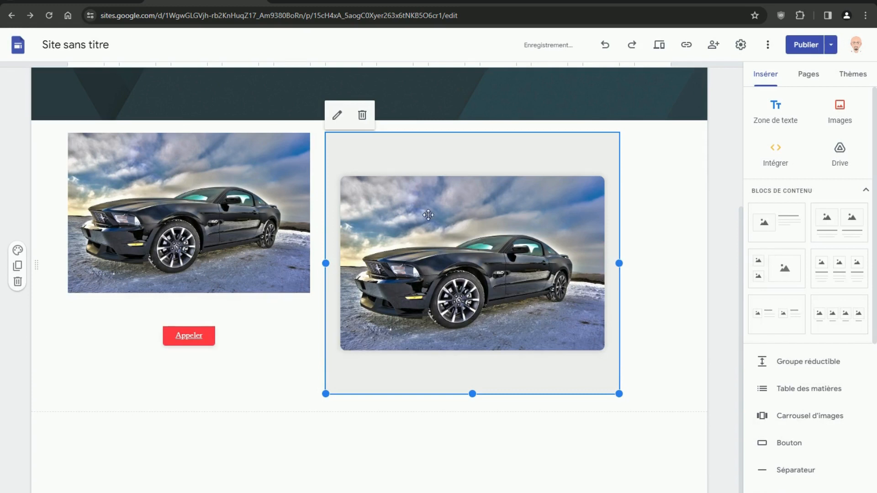
pyautogui.moveTo(474, 259); pyautogui.dragTo(536, 251)
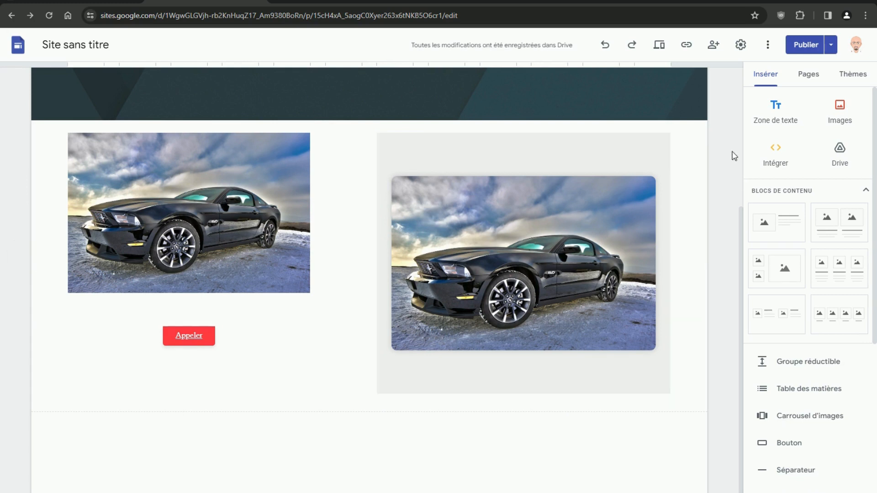
# - Publish the site and scroll its phone-size preview showing both car images and the Appeler button
pyautogui.click(805, 46)
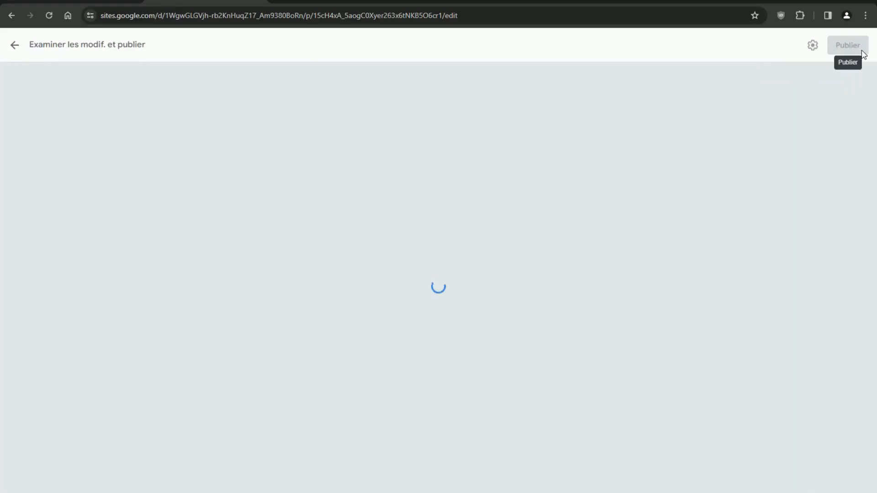
pyautogui.click(845, 48)
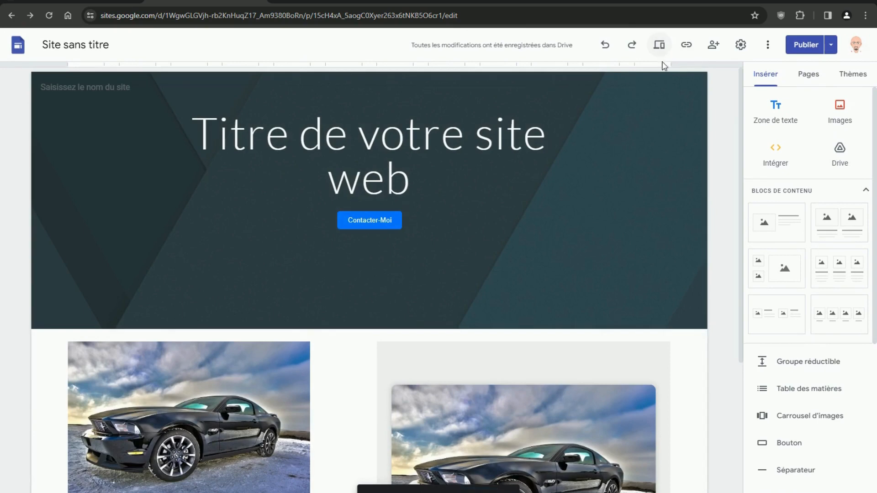
pyautogui.click(660, 44)
pyautogui.scroll(-5, 487, 229)
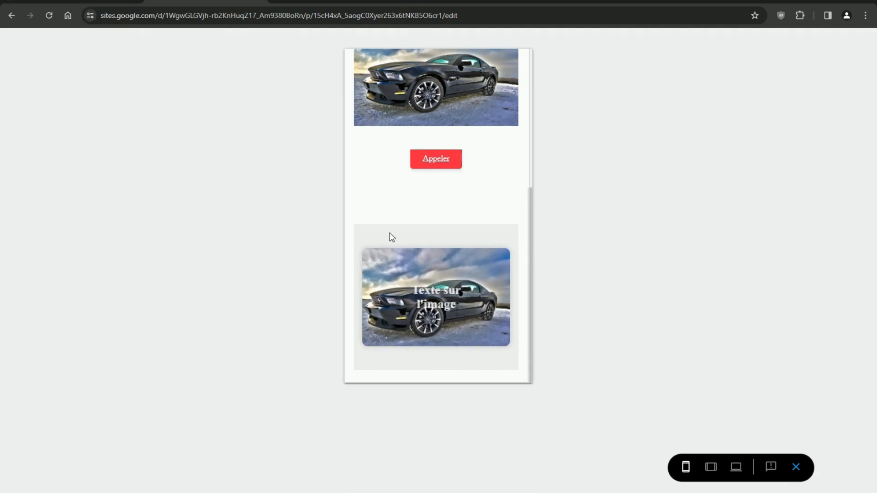
pyautogui.scroll(5, 459, 199)
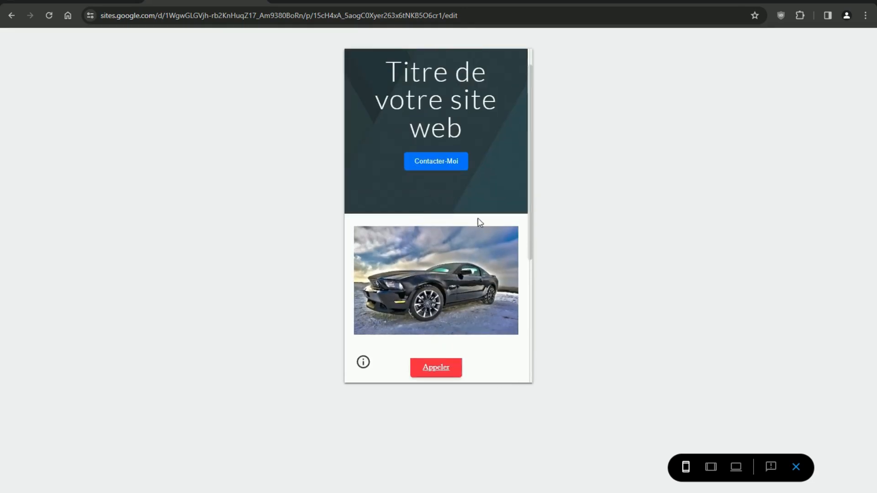
pyautogui.scroll(-5, 456, 265)
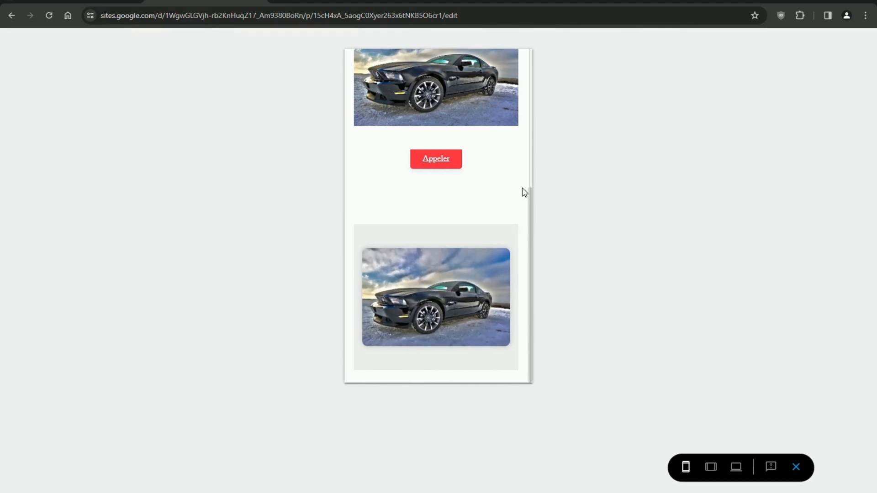
pyautogui.scroll(3, 522, 189)
pyautogui.scroll(-3, 522, 194)
# - Ask ChatGPT 'peux tu me proposer d'autre code pour mon google site'
pyautogui.hotkey('alt', 'Tab')
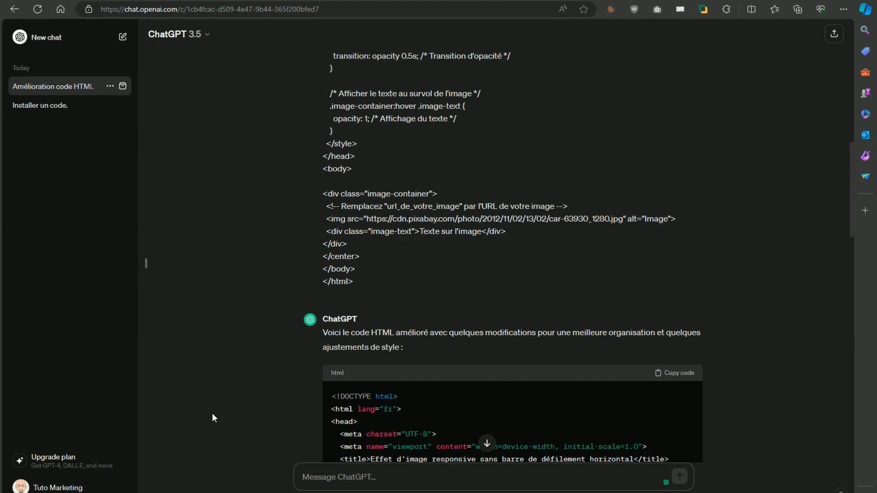
pyautogui.write('peux tu ')
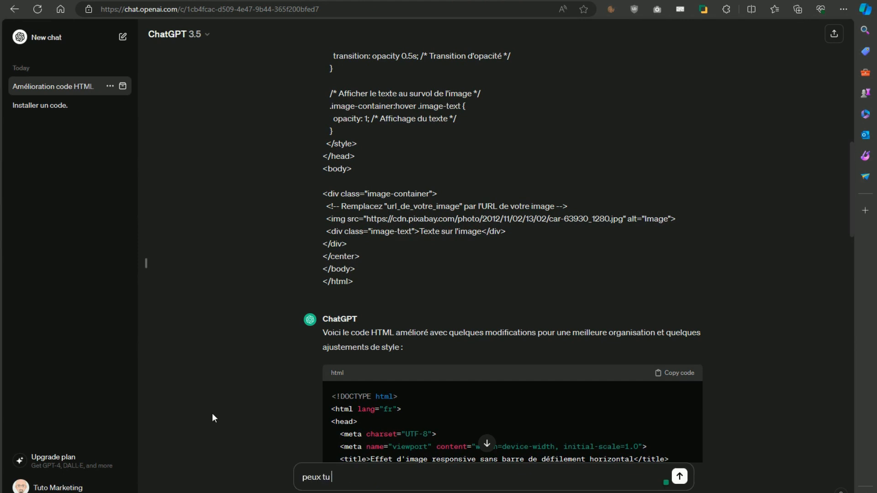
pyautogui.write('me')
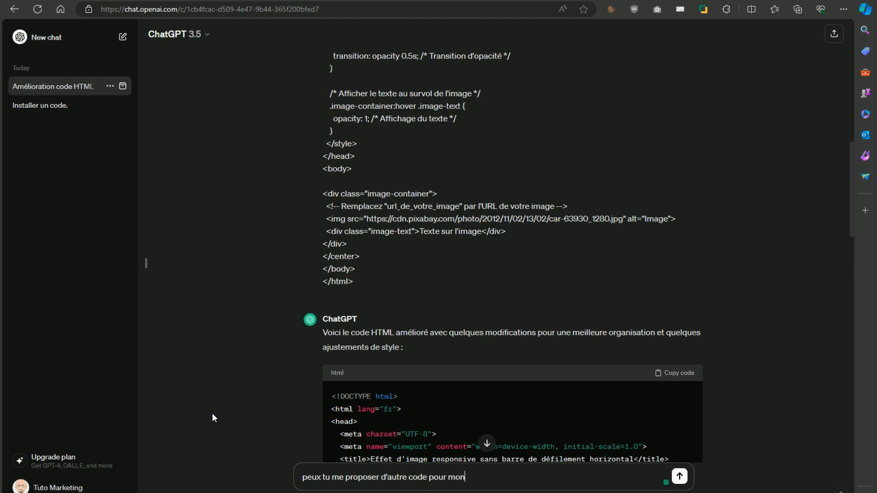
pyautogui.write("proposer d'autre code pour mon google site")
pyautogui.press('Return')
# - Review the new image-effect code in ChatGPT's reply, then exit the Google Sites preview to resume editing
pyautogui.scroll(-15, 456, 364)
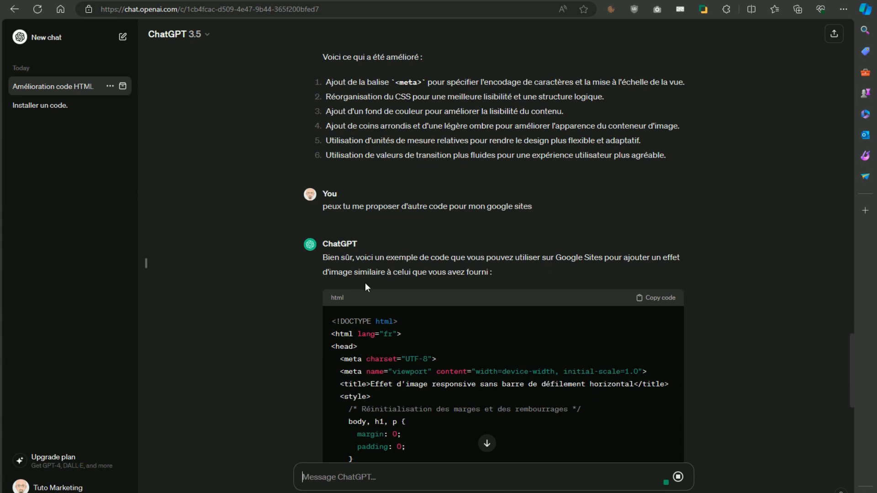
pyautogui.scroll(-5, 435, 270)
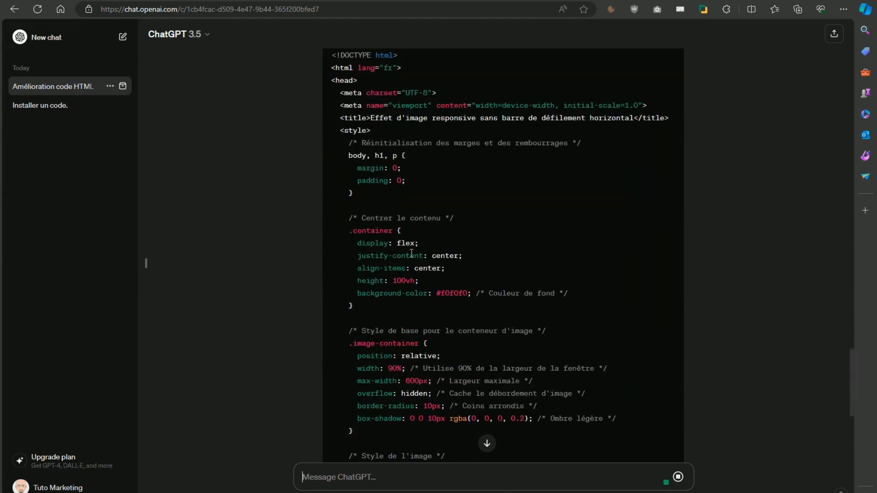
pyautogui.scroll(8, 452, 292)
pyautogui.scroll(-5, 472, 317)
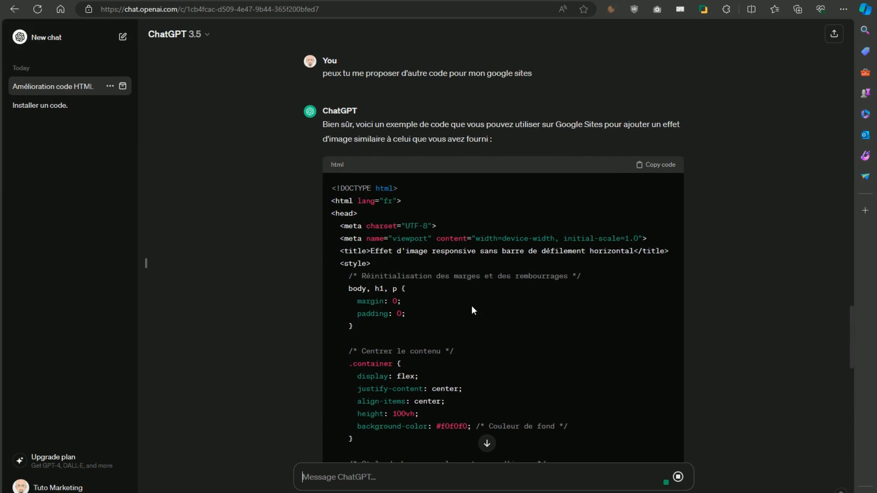
pyautogui.scroll(-12, 474, 305)
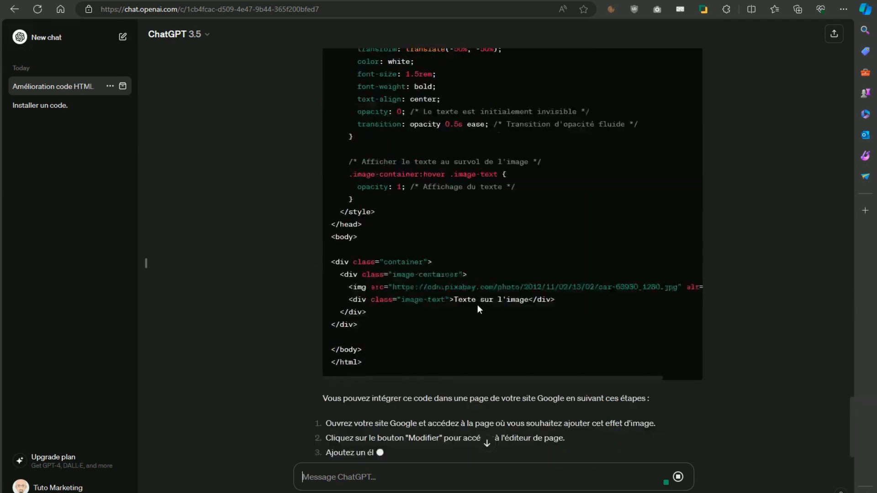
pyautogui.scroll(15, 478, 306)
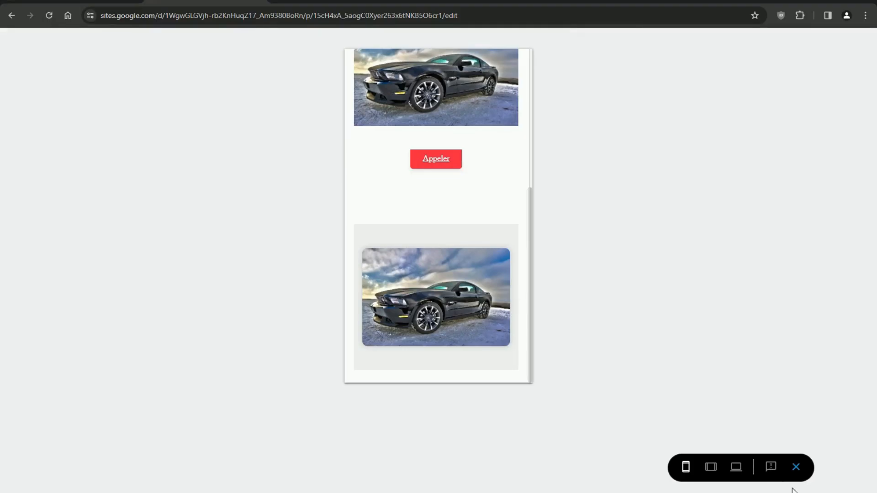
pyautogui.click(796, 467)
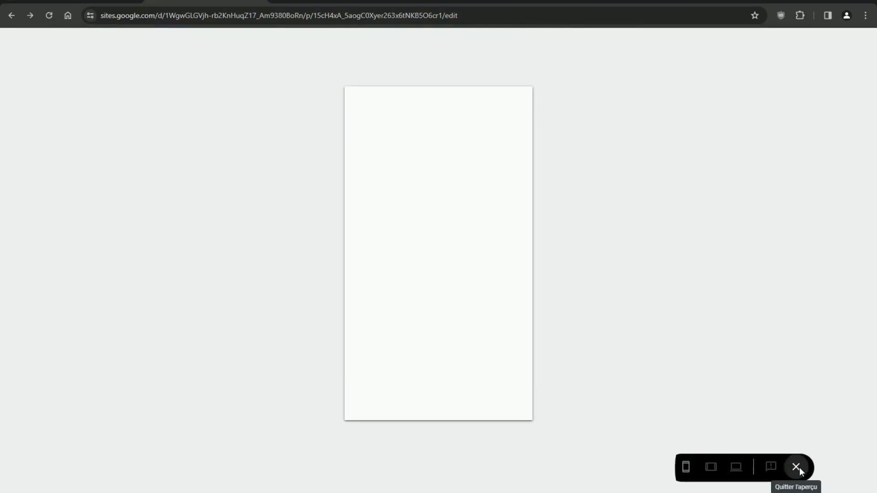
pyautogui.scroll(-5, 520, 280)
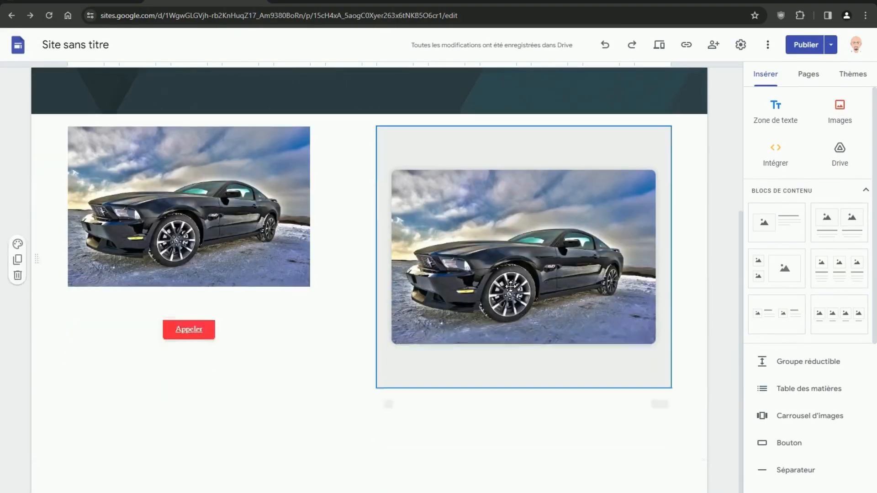
# - Embed ChatGPT's new car-image HTML code below the existing images, then open the publish review
pyautogui.doubleClick(255, 434)
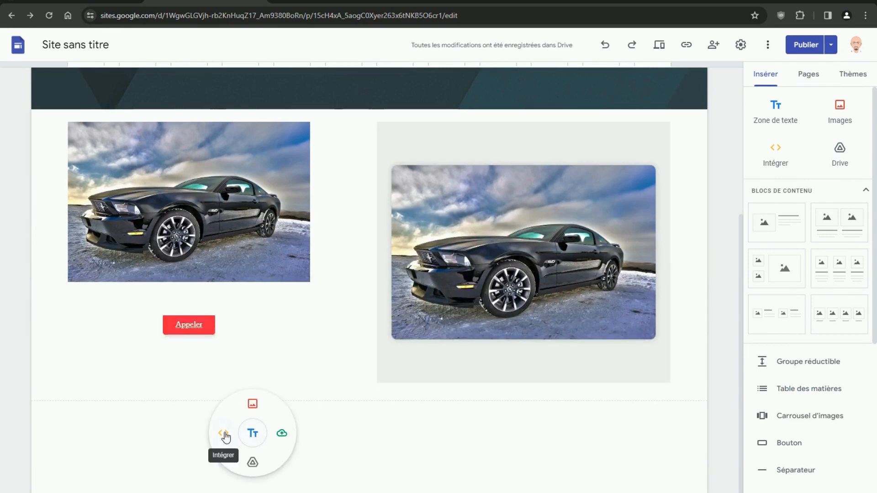
pyautogui.click(224, 434)
pyautogui.click(414, 246)
pyautogui.rightClick(372, 253)
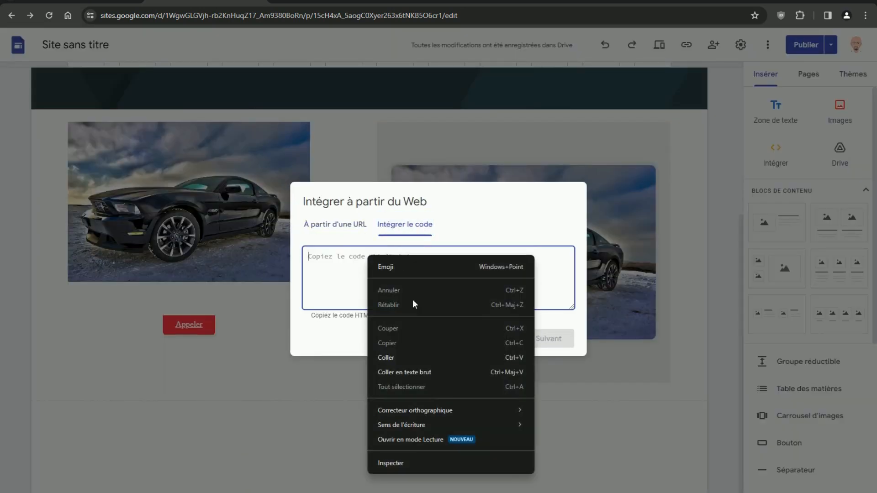
pyautogui.click(402, 355)
pyautogui.click(552, 339)
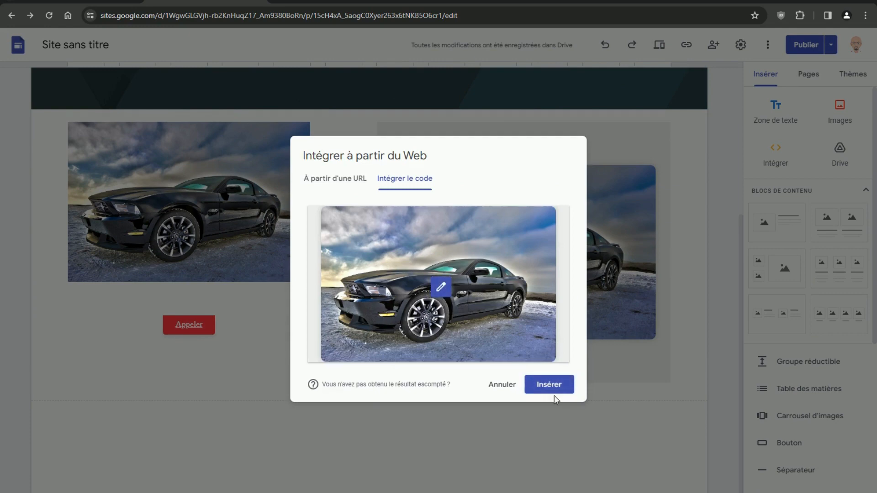
pyautogui.click(549, 385)
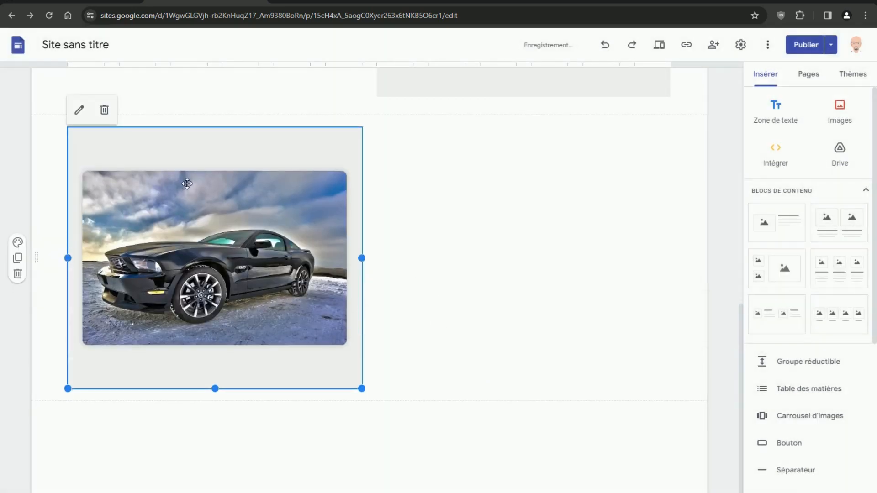
pyautogui.click(806, 44)
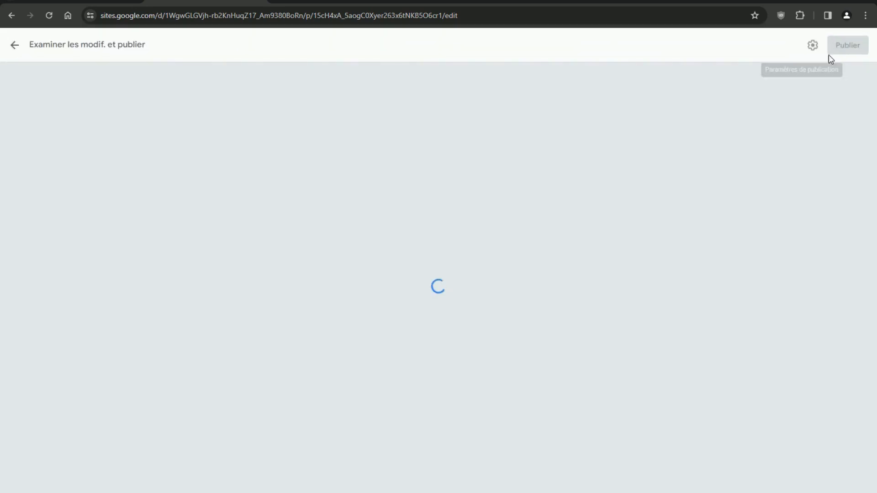
# - Publish the site and view the live page, checking the 'Texte sur l'image' hover effect on the cars
pyautogui.click(839, 51)
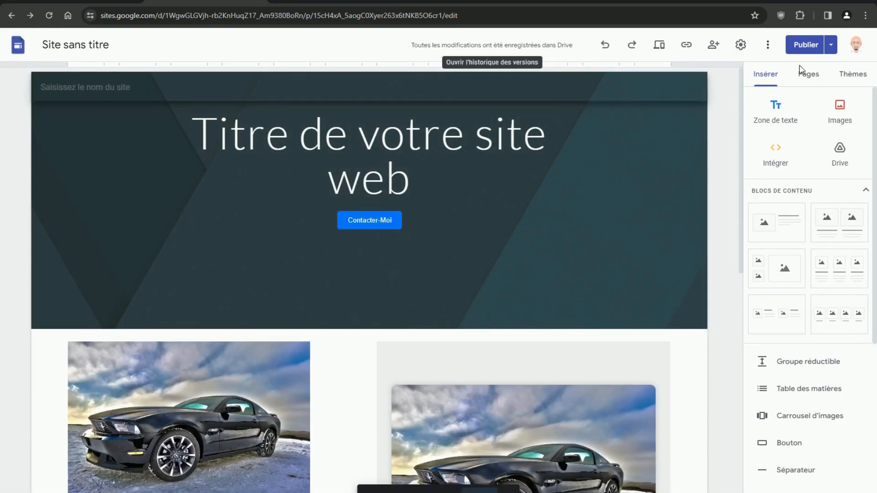
pyautogui.click(838, 44)
pyautogui.click(776, 101)
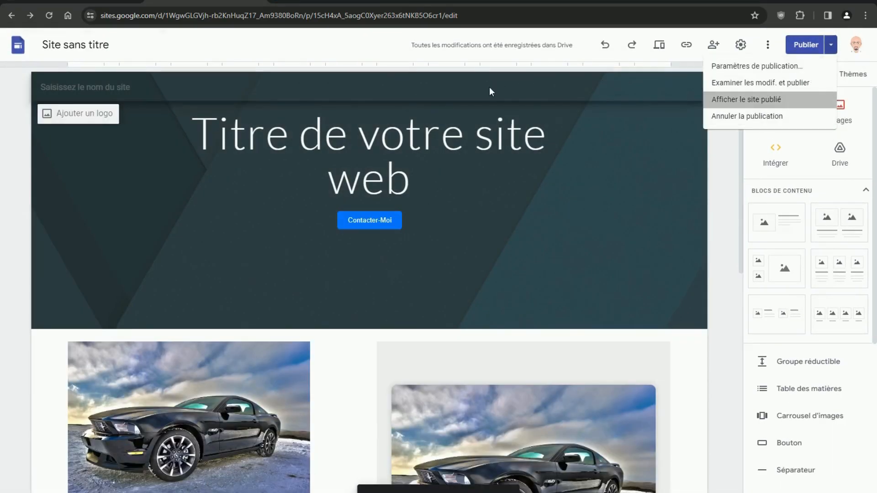
pyautogui.scroll(-9, 468, 207)
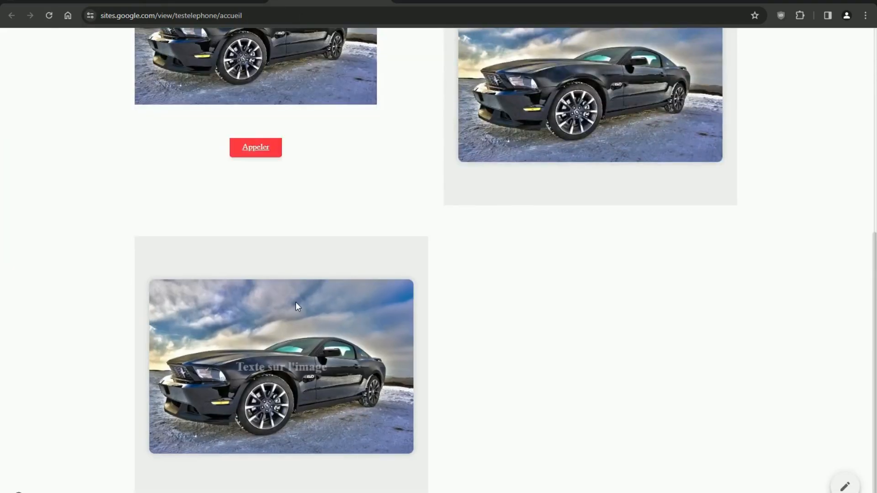
pyautogui.scroll(2, 597, 290)
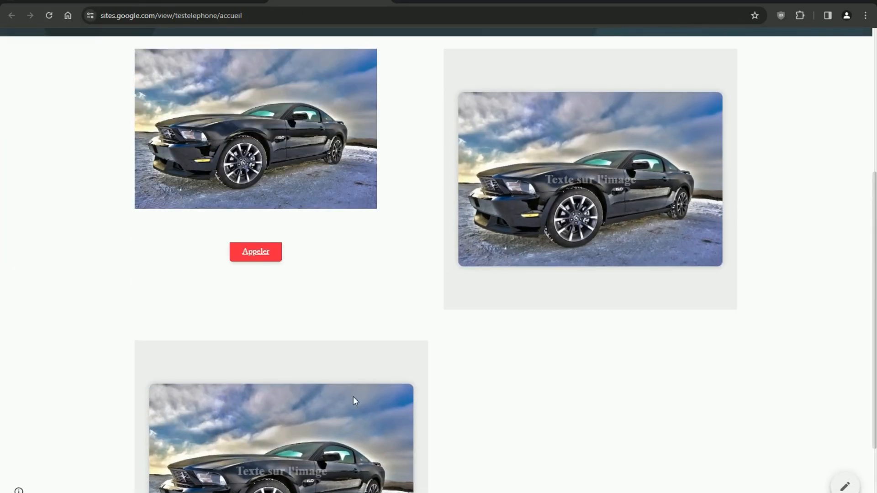
pyautogui.scroll(-2, 352, 398)
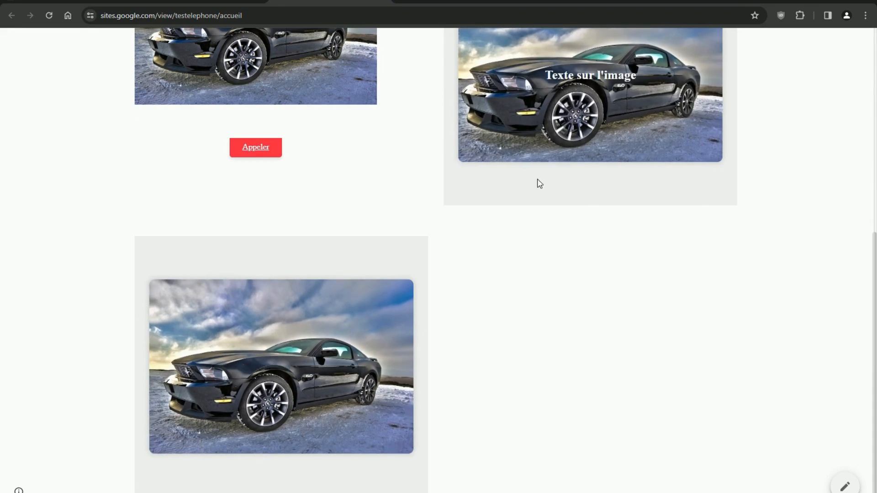
pyautogui.scroll(2, 615, 128)
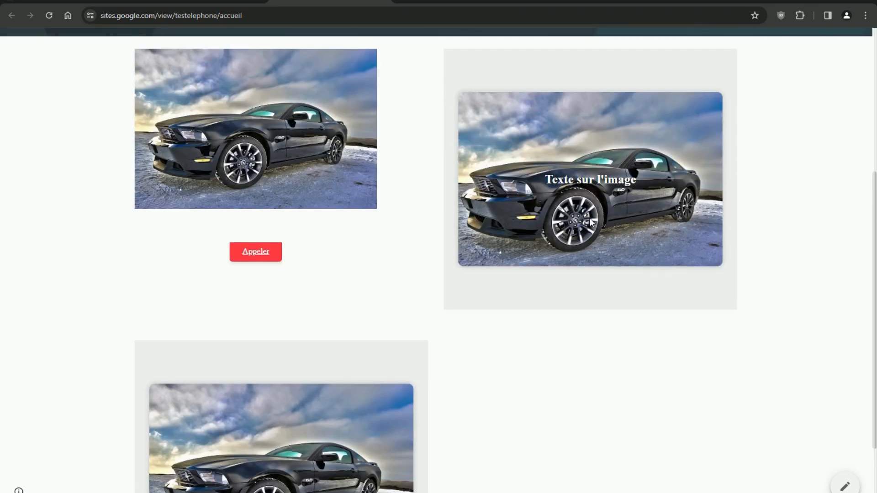
pyautogui.scroll(-1, 592, 217)
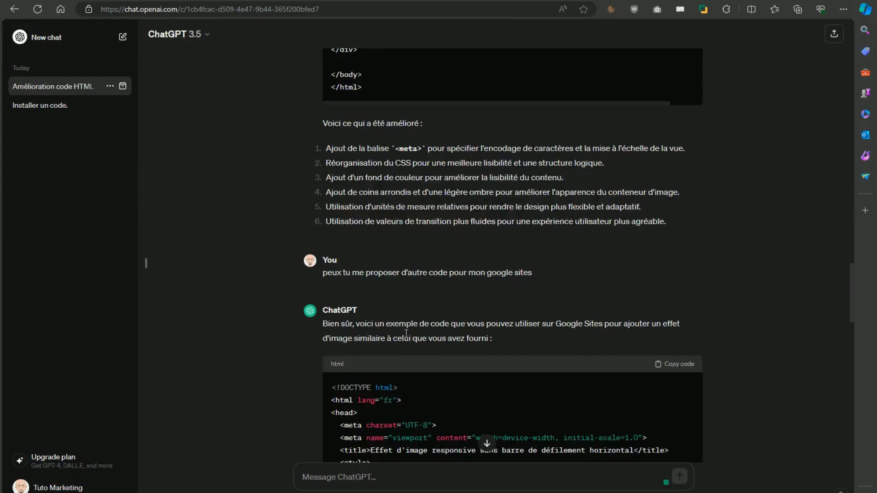
pyautogui.scroll(-15, 434, 383)
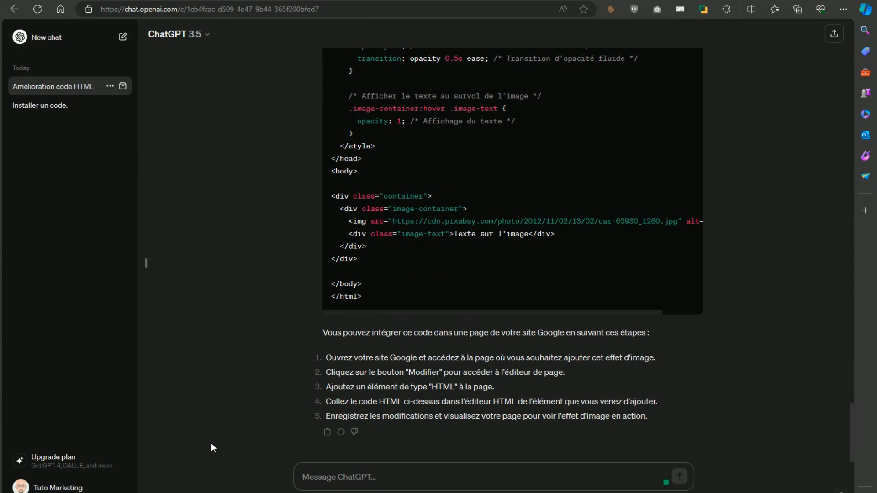
# - Ask ChatGPT for 'd'autre effet' and copy the 'Effet de fondu au survol' overlay code
pyautogui.write("d'autre e")
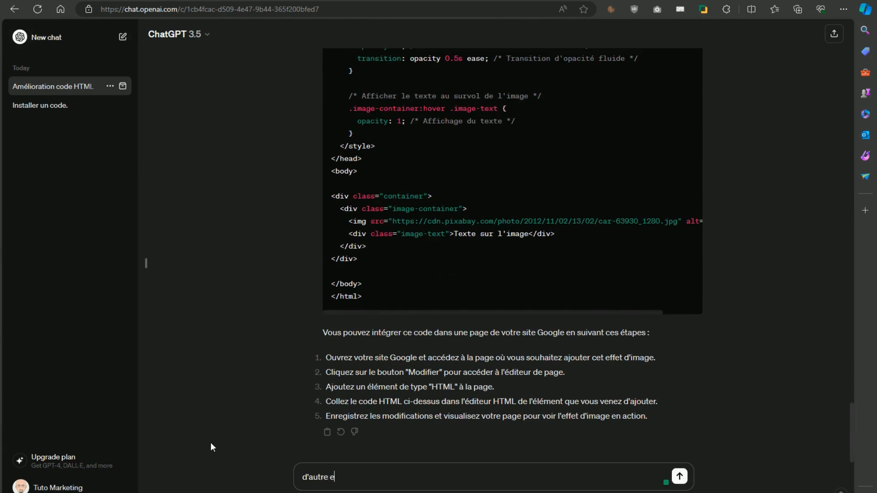
pyautogui.write('ffet')
pyautogui.press('Return')
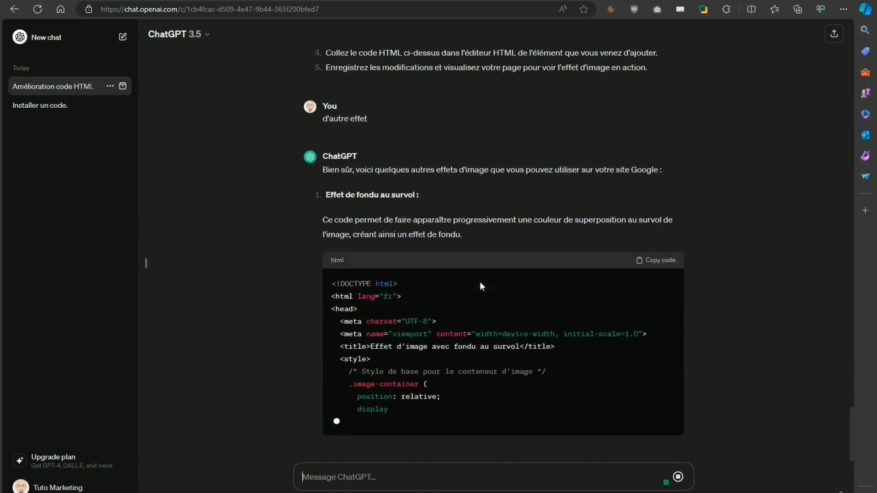
pyautogui.scroll(2, 480, 282)
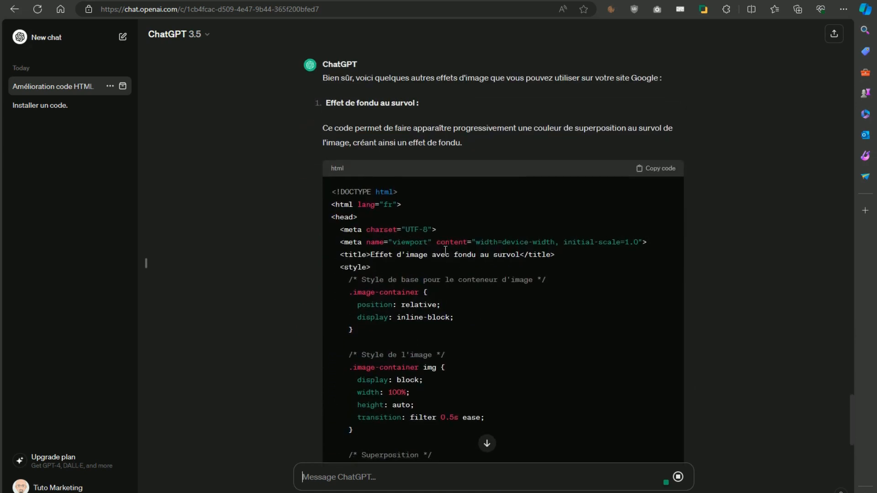
pyautogui.scroll(-3, 522, 284)
pyautogui.scroll(8, 522, 284)
pyautogui.scroll(-6, 523, 285)
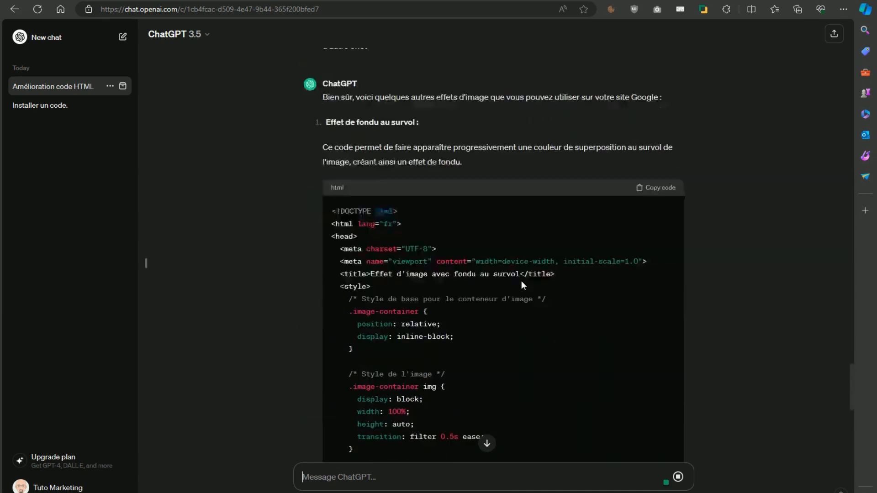
pyautogui.scroll(-2, 523, 285)
pyautogui.scroll(-9, 523, 282)
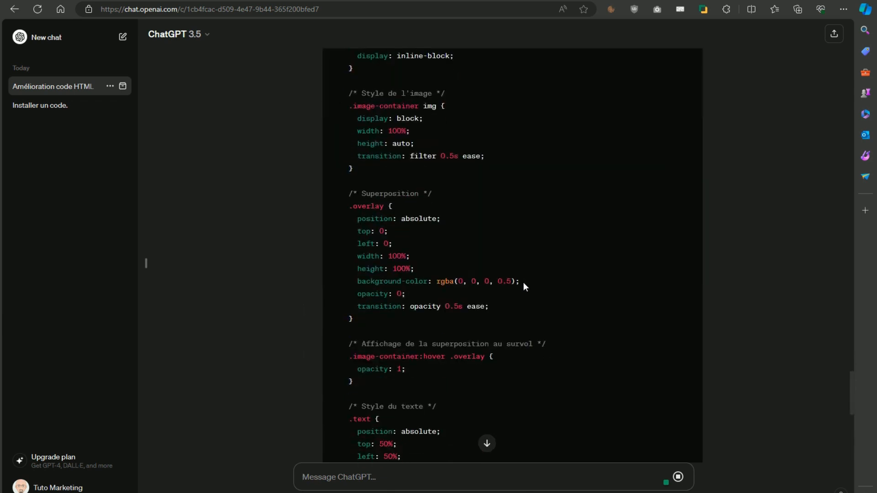
pyautogui.scroll(3, 523, 282)
pyautogui.scroll(8, 524, 284)
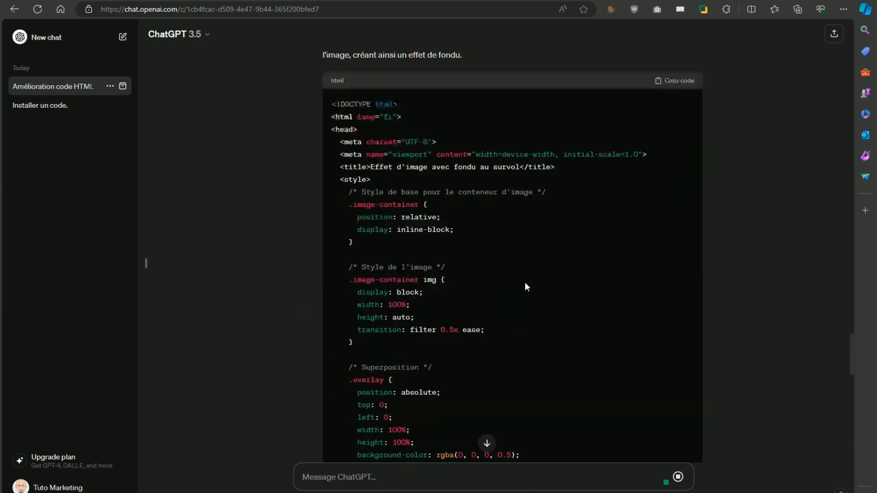
pyautogui.scroll(-12, 526, 283)
pyautogui.scroll(13, 535, 283)
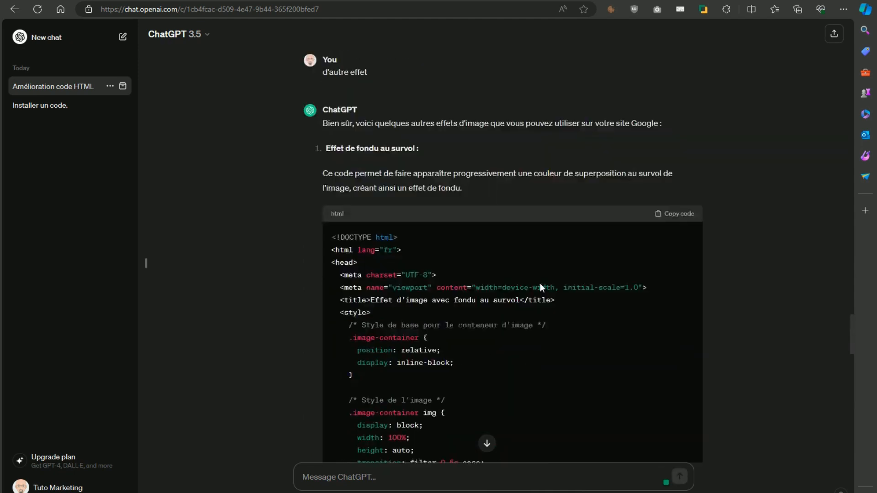
pyautogui.click(684, 244)
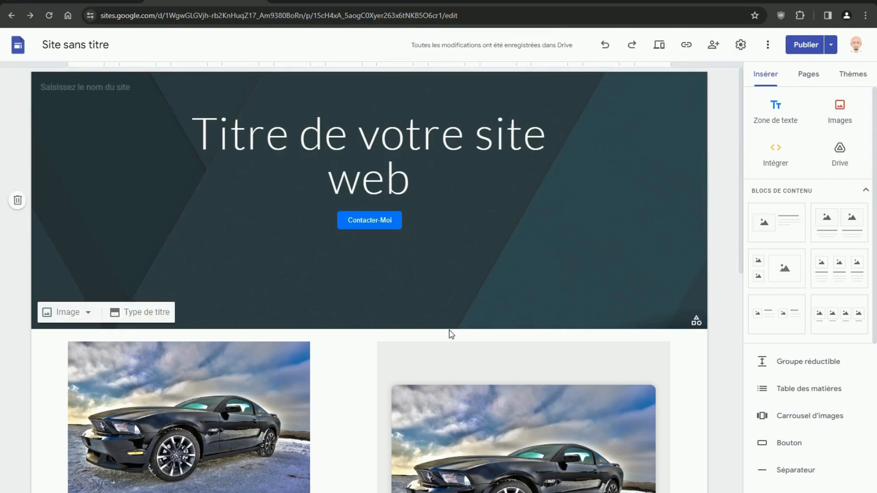
# - Paste the fade-on-hover code as plain text into a new embed beside the third car image, then open publish review
pyautogui.scroll(-6, 450, 347)
pyautogui.scroll(-5, 450, 359)
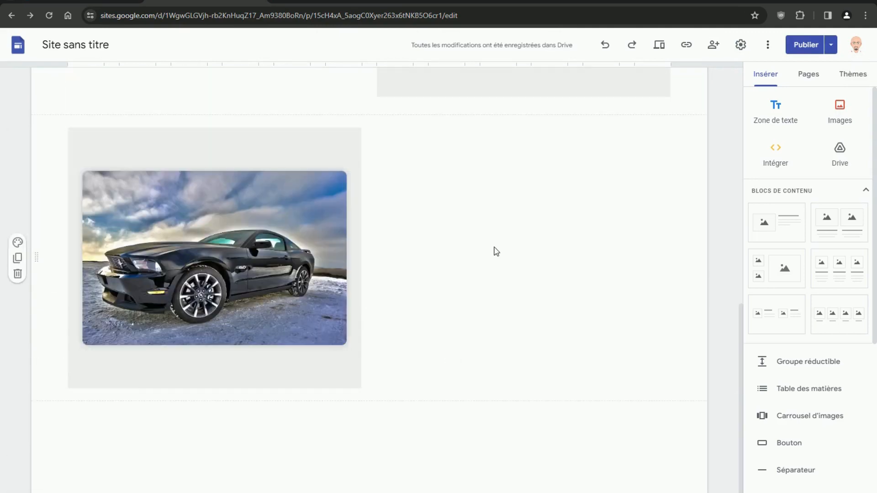
pyautogui.doubleClick(495, 250)
pyautogui.click(466, 246)
pyautogui.click(410, 242)
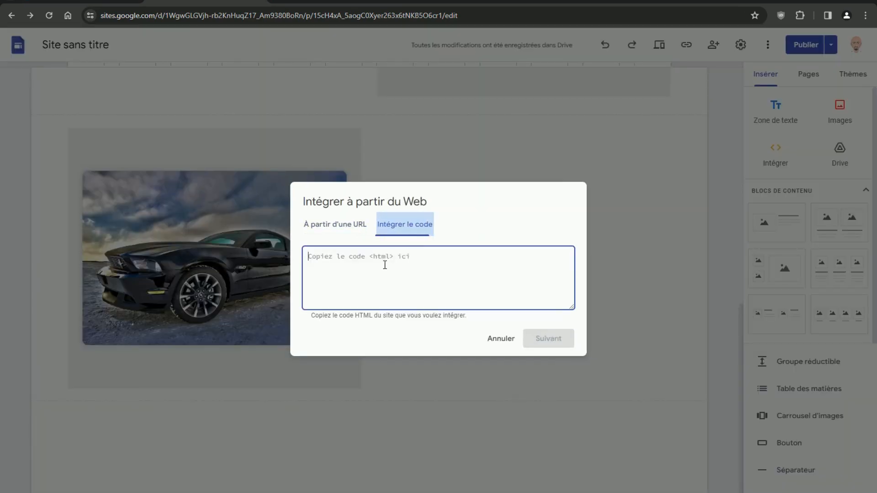
pyautogui.rightClick(383, 269)
pyautogui.click(426, 131)
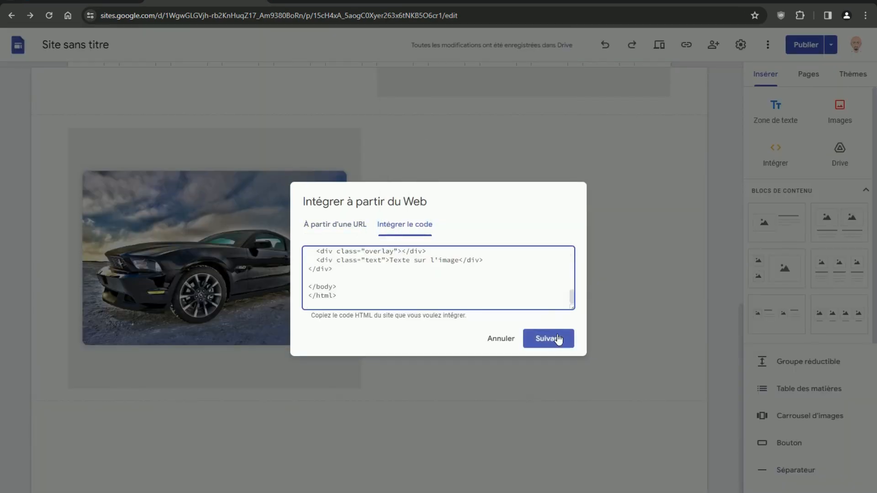
pyautogui.click(556, 338)
pyautogui.click(558, 385)
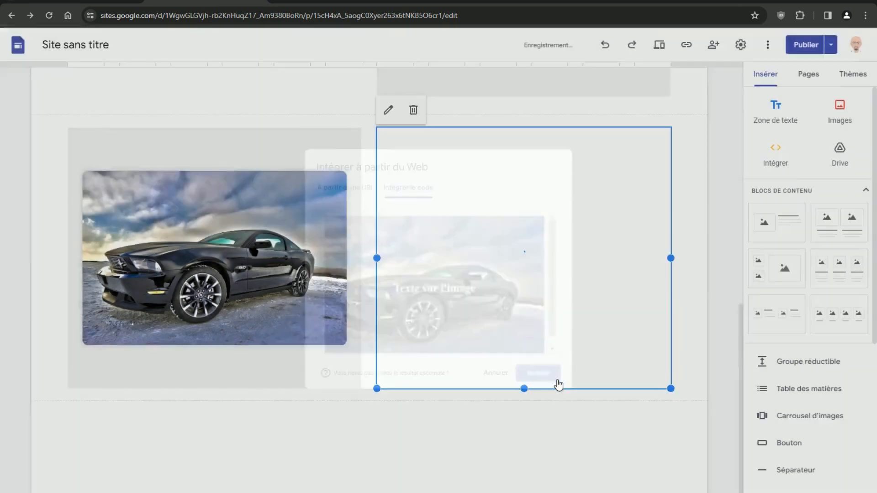
pyautogui.click(805, 43)
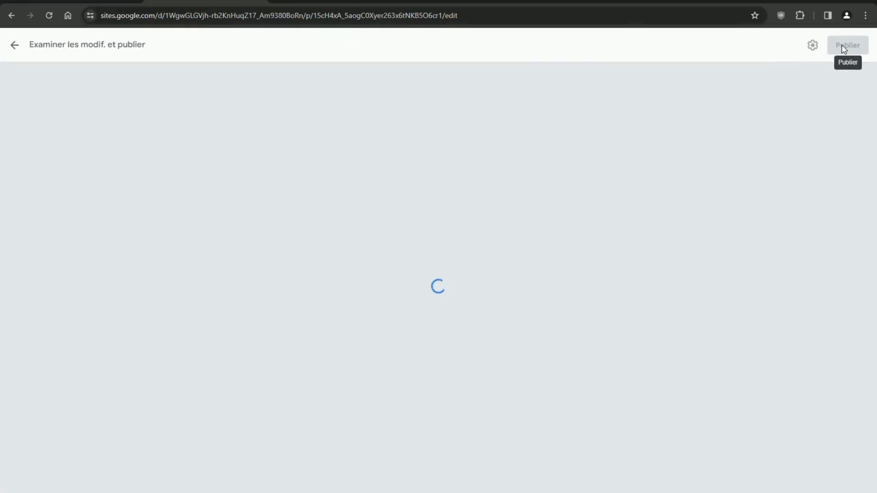
# - Publish the latest changes and check the page's phone-width preview before closing it
pyautogui.click(843, 45)
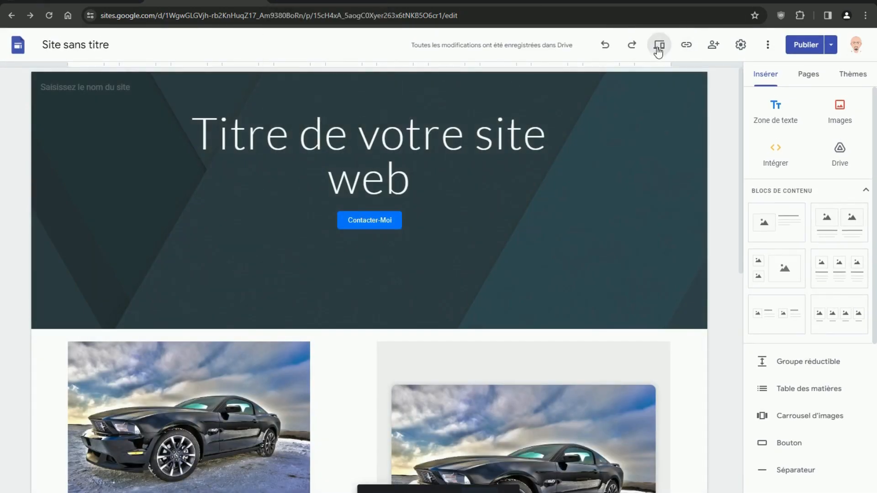
pyautogui.click(659, 48)
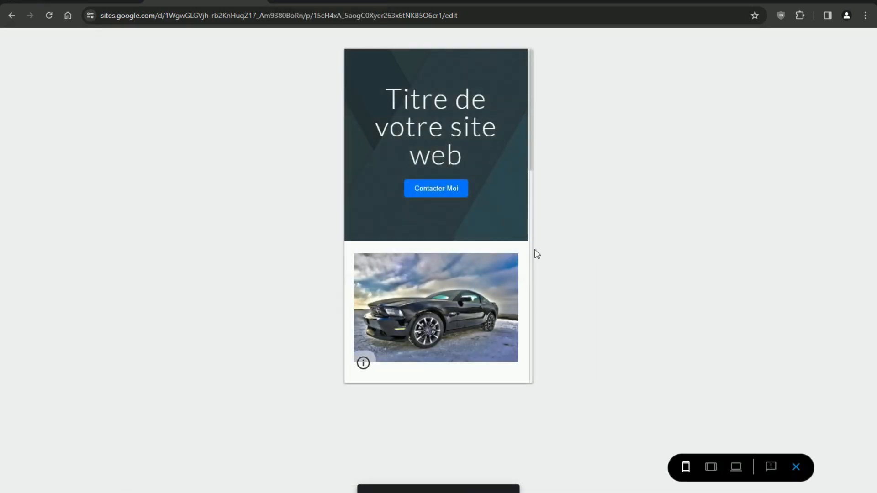
pyautogui.scroll(-10, 499, 283)
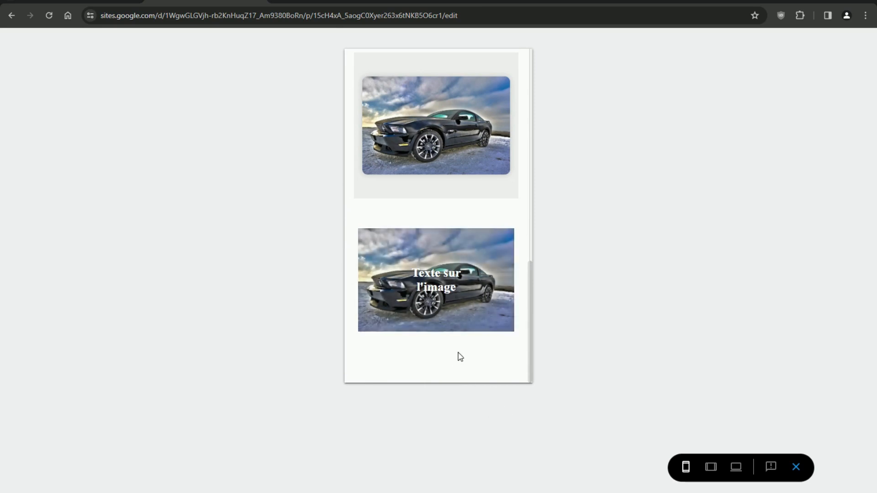
pyautogui.click(796, 467)
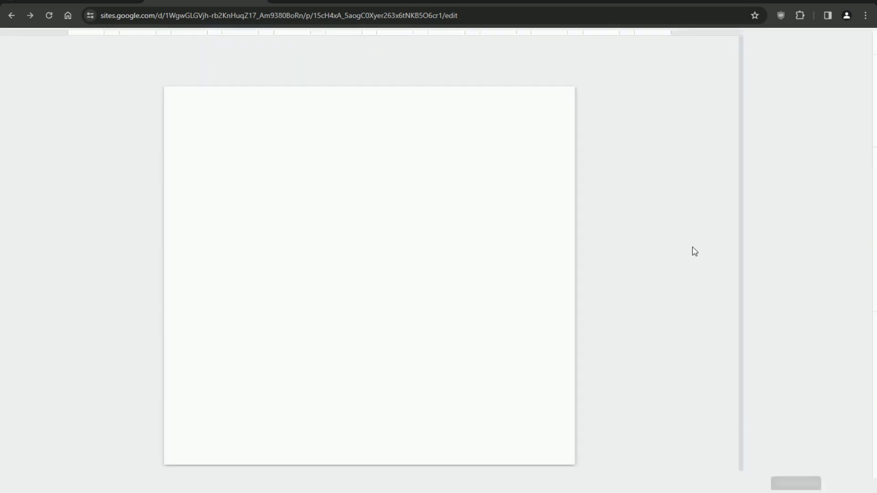
# - Select the right-hand car image block and look over the car images with the red Appeler button
pyautogui.scroll(-4, 525, 238)
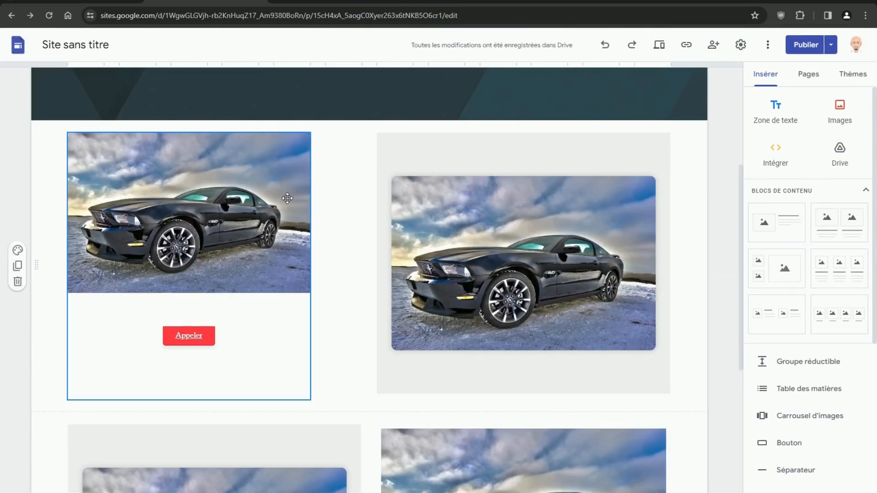
pyautogui.click(527, 251)
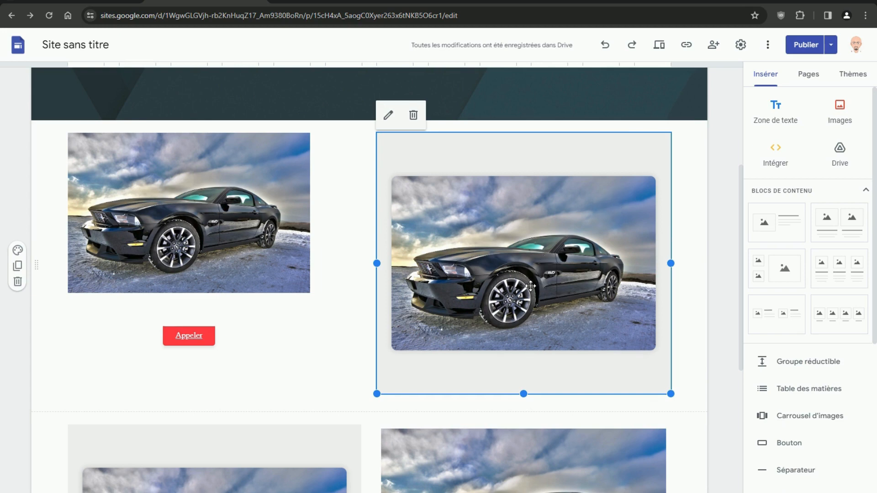
pyautogui.scroll(-5, 533, 281)
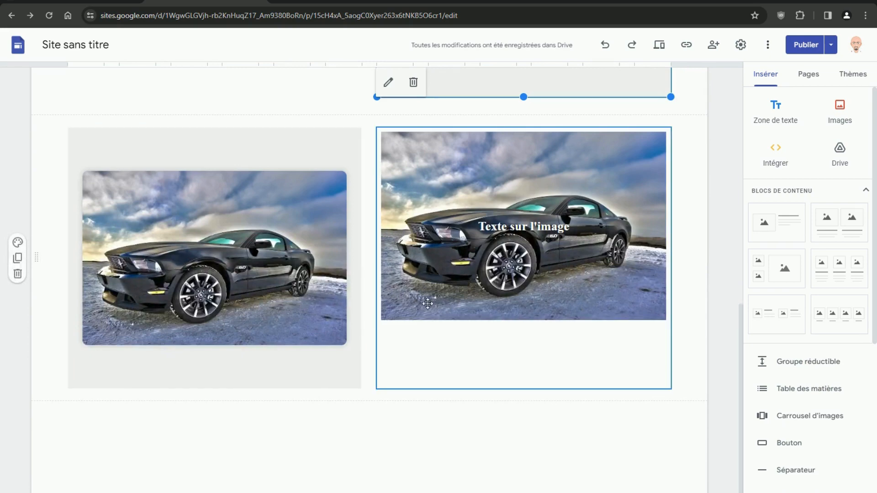
pyautogui.scroll(3, 529, 307)
pyautogui.scroll(7, 530, 307)
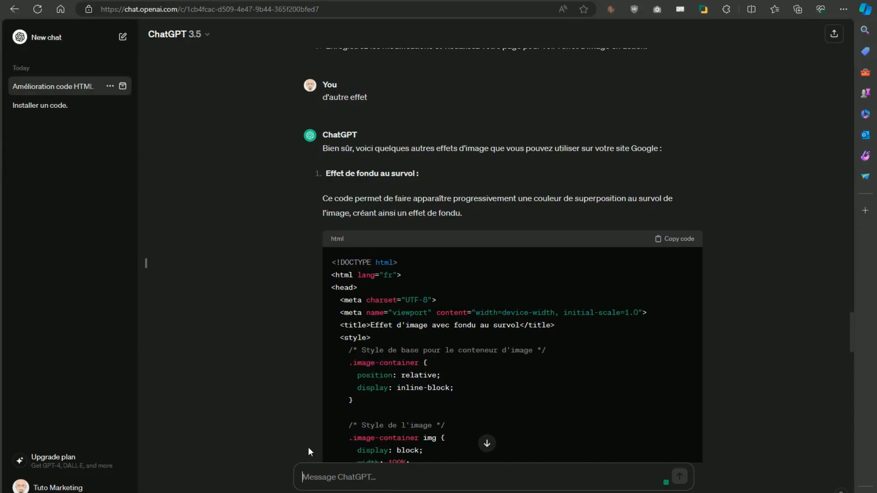
# - Ask ChatGPT 'pourrais tu me donner un code pour inserer' an MP3, then copy the <audio> snippet
pyautogui.write('pourrais t')
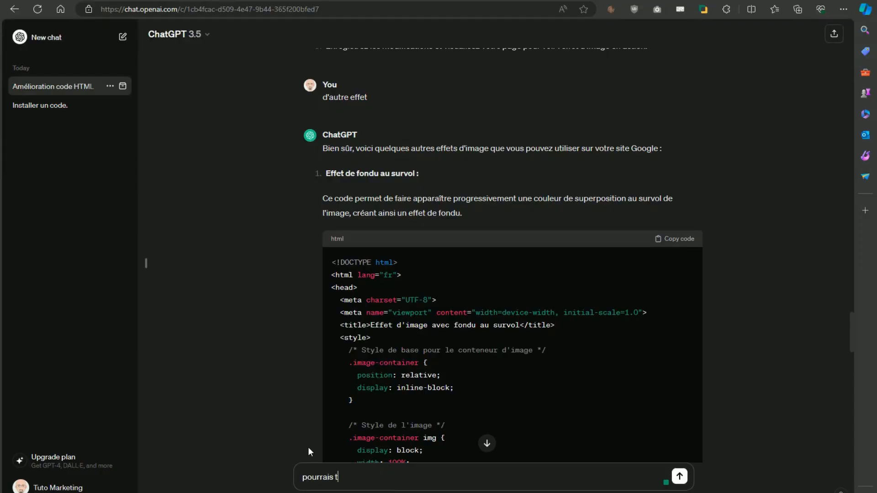
pyautogui.write('u me donner un code pour')
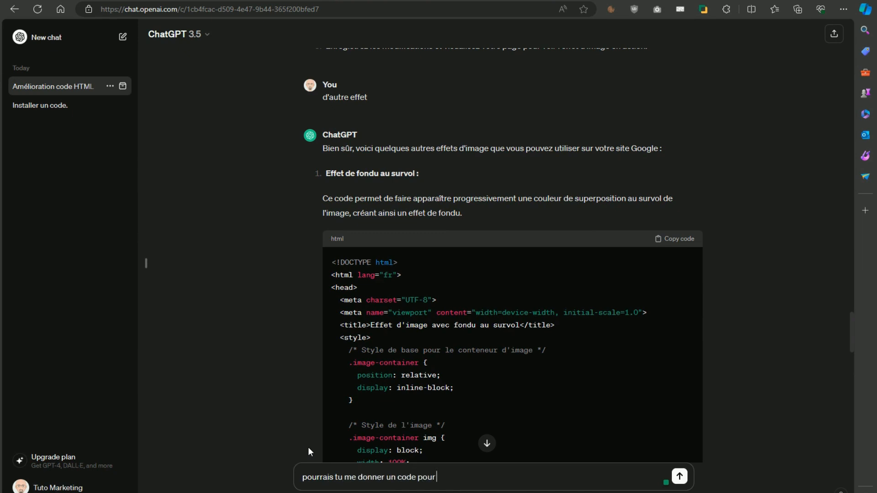
pyautogui.write(' inserer un mp')
pyautogui.press('Return')
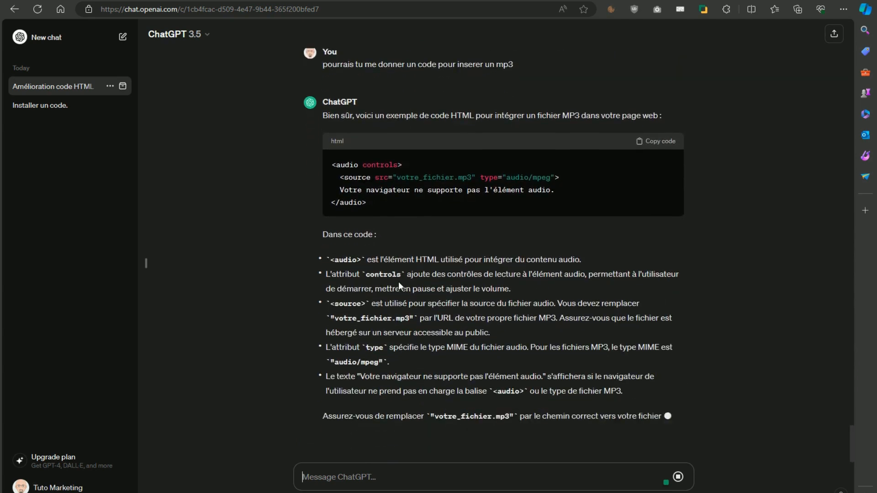
pyautogui.scroll(2, 396, 279)
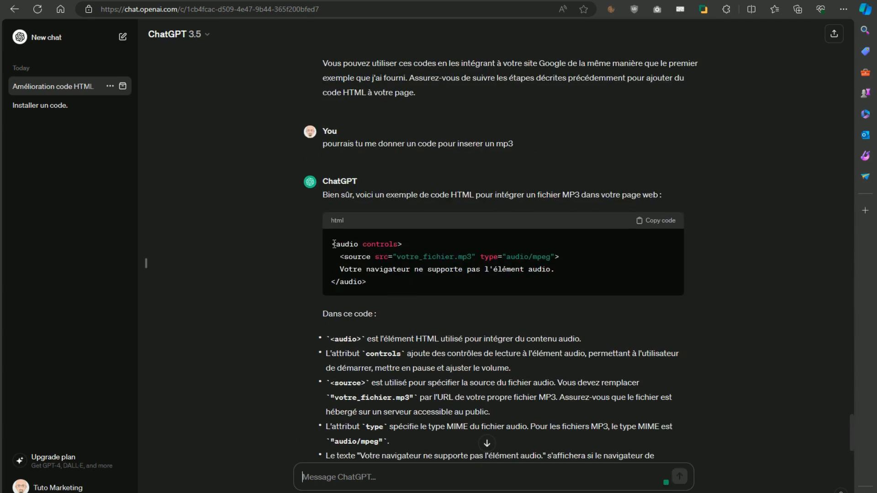
pyautogui.moveTo(334, 246); pyautogui.dragTo(366, 282)
pyautogui.rightClick(366, 280)
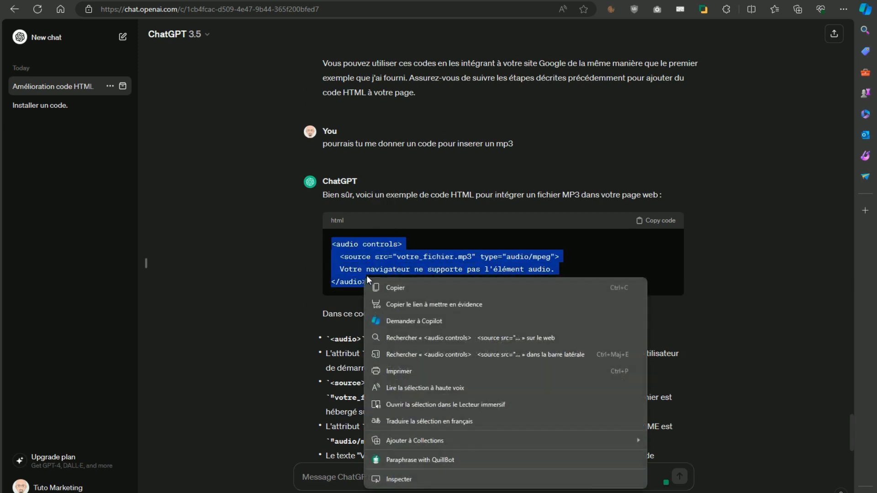
pyautogui.click(393, 286)
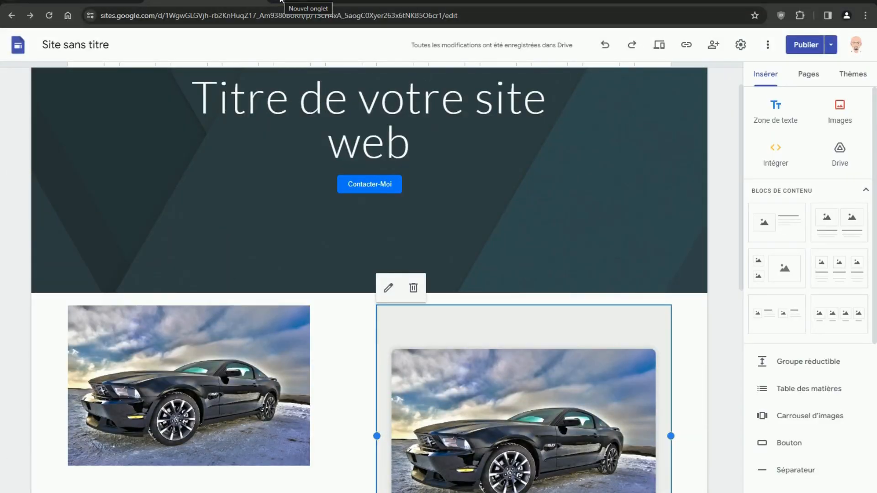
pyautogui.click(281, 2)
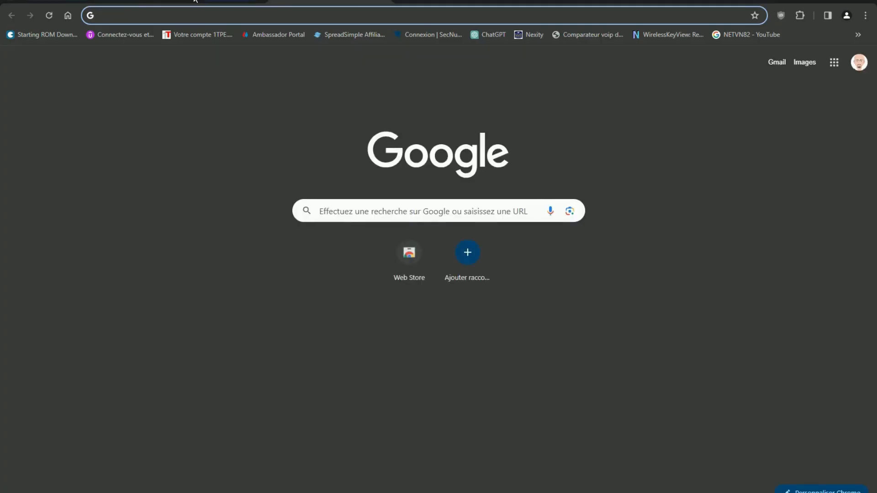
# - Embed the copied audio-player HTML above the car images and drag its box shorter
pyautogui.click(195, 0)
pyautogui.scroll(-8, 410, 256)
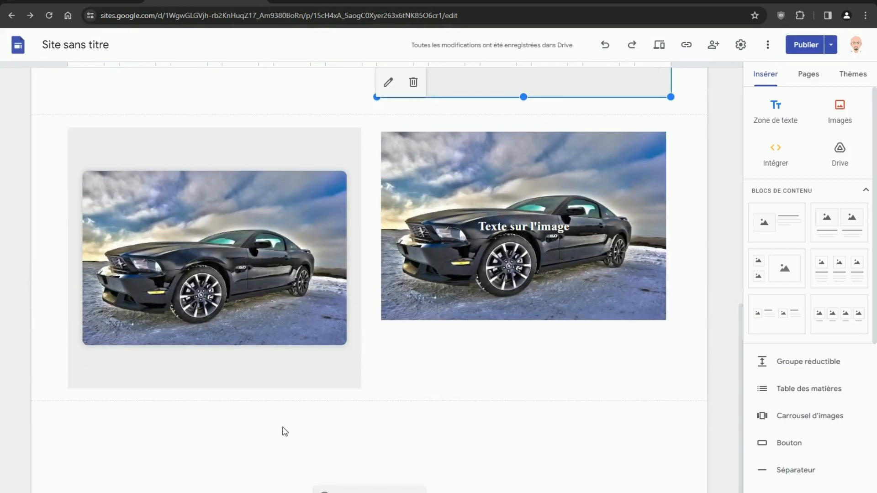
pyautogui.doubleClick(284, 431)
pyautogui.click(259, 429)
pyautogui.click(395, 247)
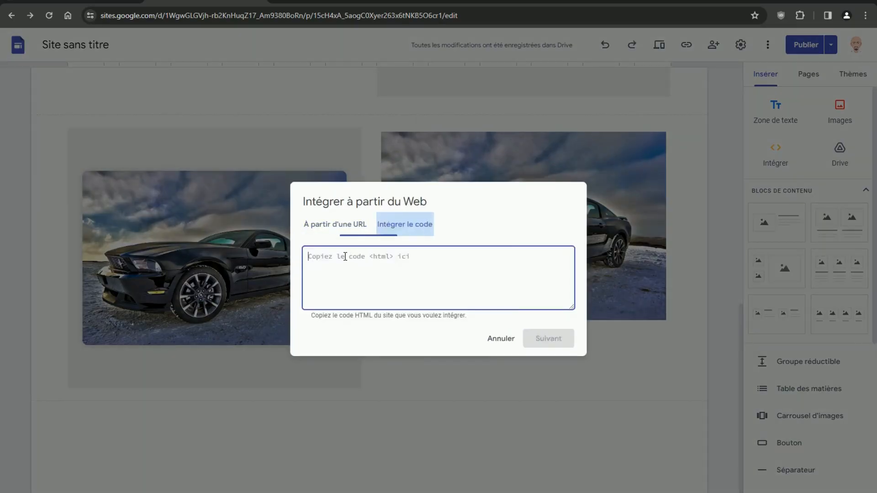
pyautogui.rightClick(345, 256)
pyautogui.click(384, 361)
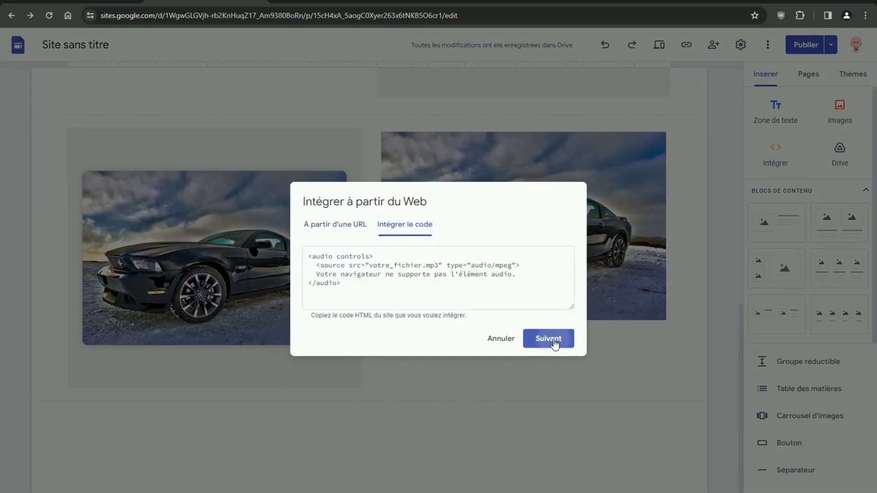
pyautogui.click(552, 340)
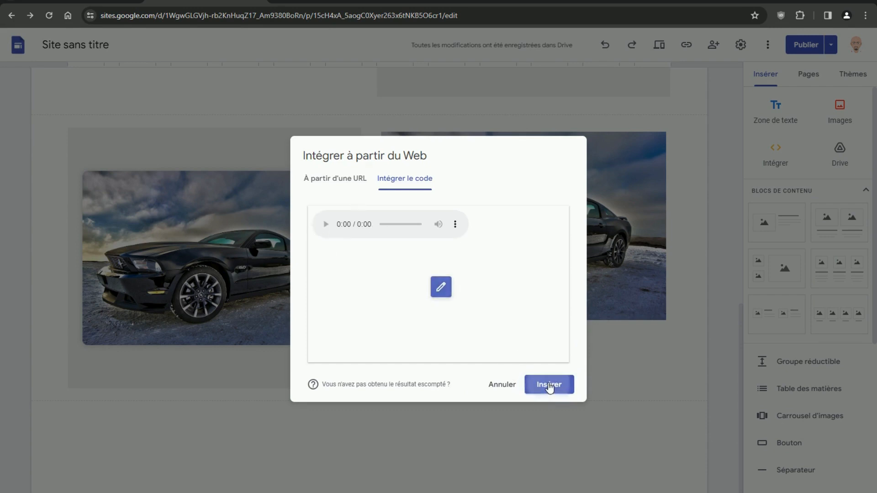
pyautogui.click(552, 384)
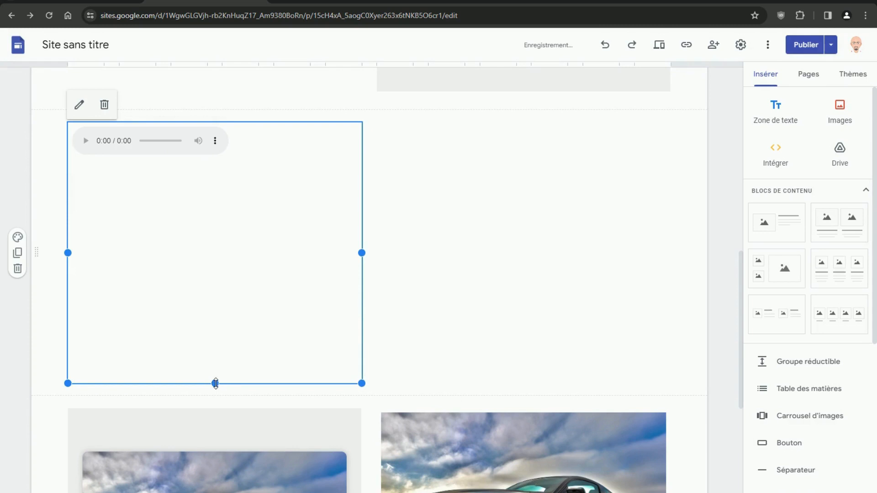
pyautogui.moveTo(215, 383); pyautogui.dragTo(215, 196)
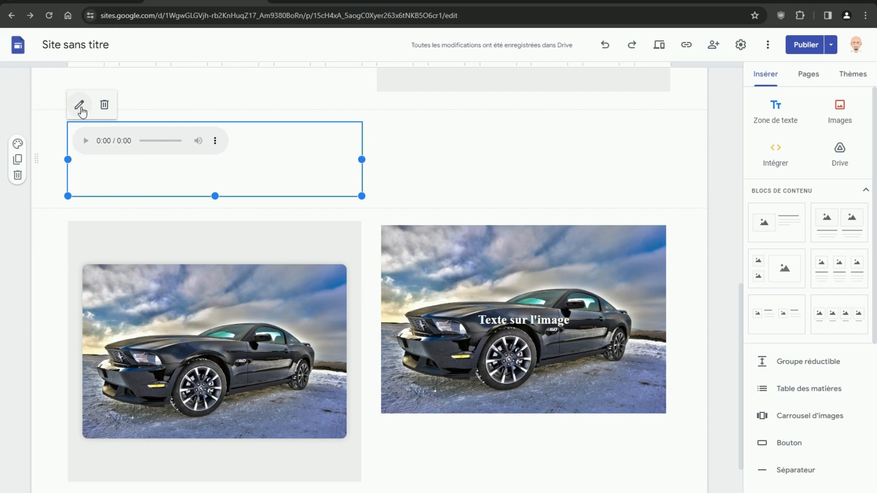
# - Wrap the audio embed's code in <center> tags, save it, and trim the box slightly
pyautogui.click(79, 104)
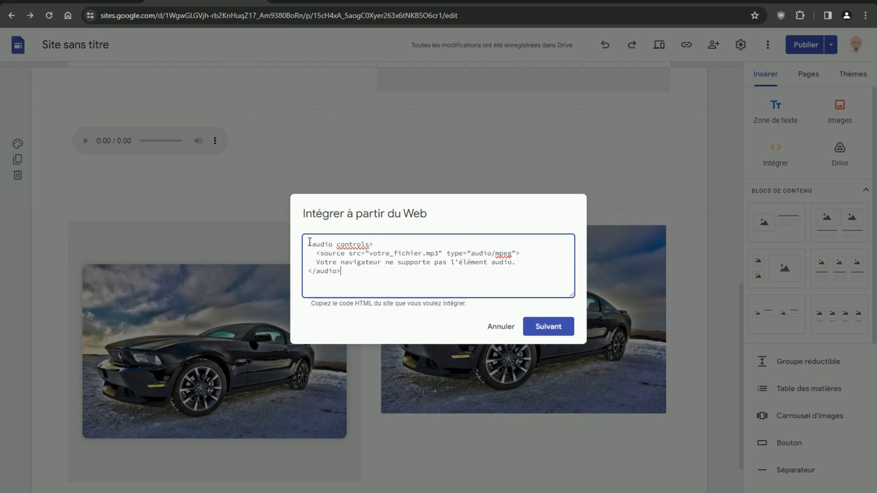
pyautogui.write('<center')
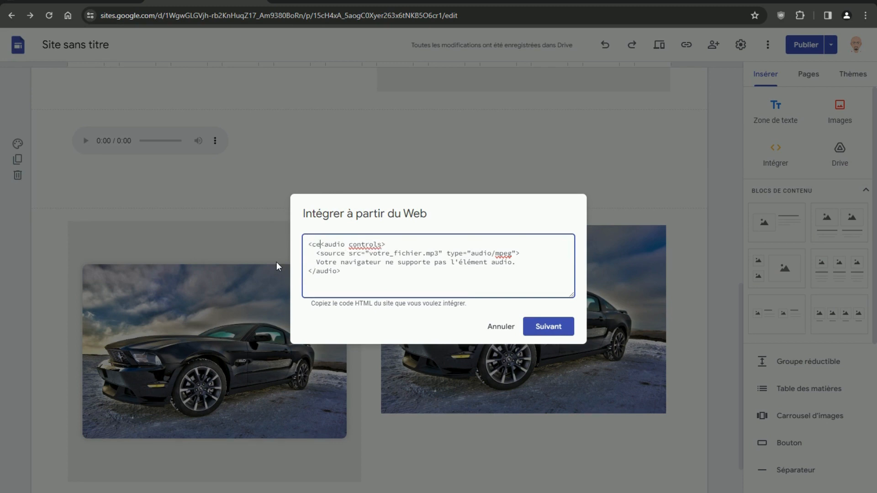
pyautogui.write('>')
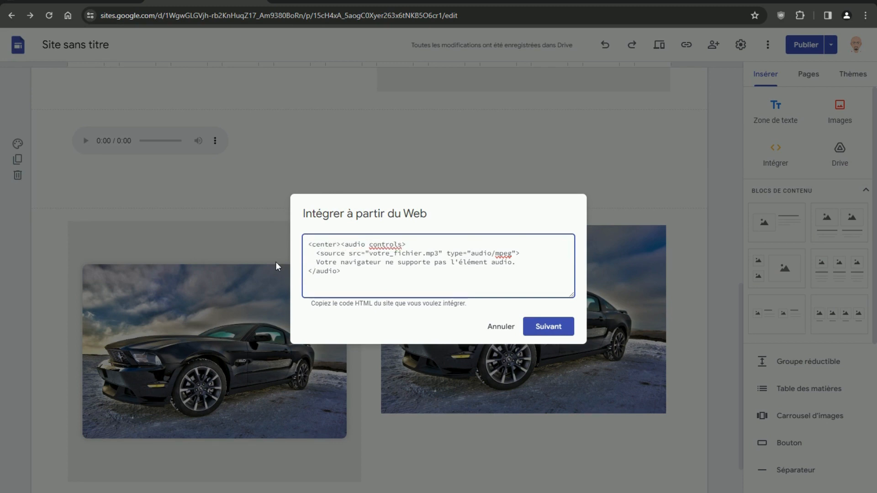
pyautogui.click(346, 270)
pyautogui.click(547, 327)
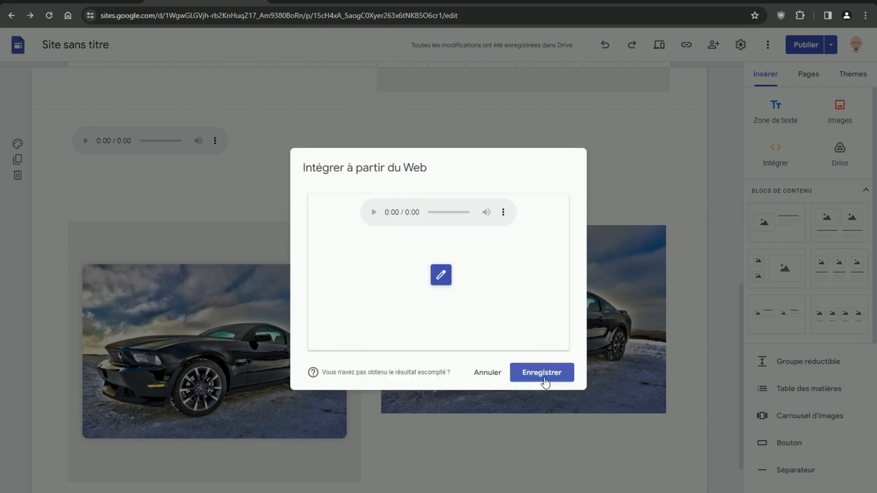
pyautogui.click(542, 374)
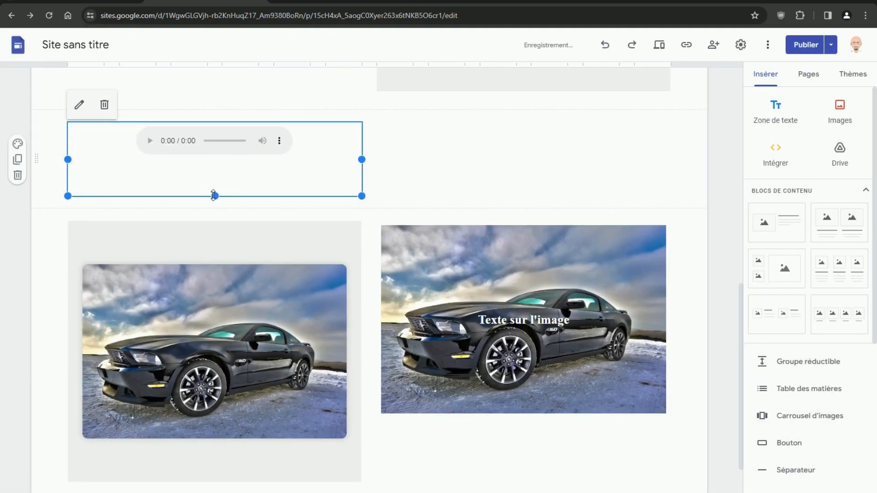
pyautogui.moveTo(215, 196); pyautogui.dragTo(217, 189)
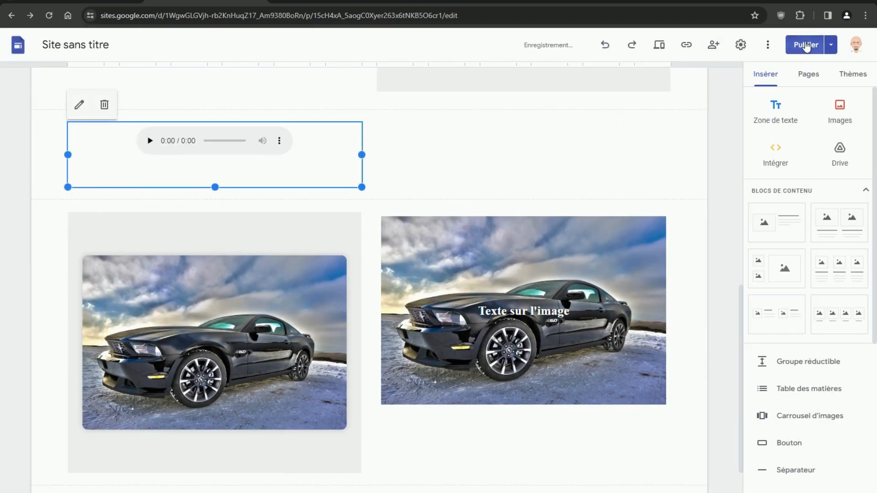
# - Publish the updated site, then scroll through the audio player and car image sections
pyautogui.click(805, 45)
pyautogui.click(853, 45)
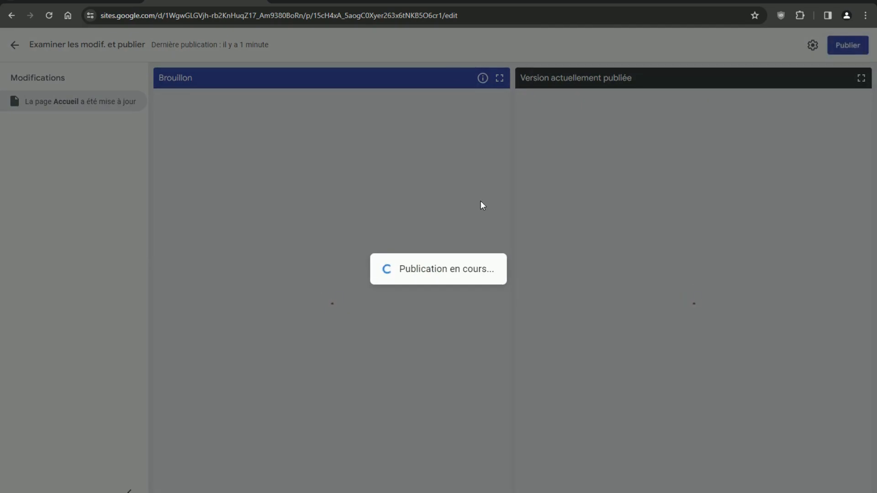
pyautogui.scroll(-10, 509, 219)
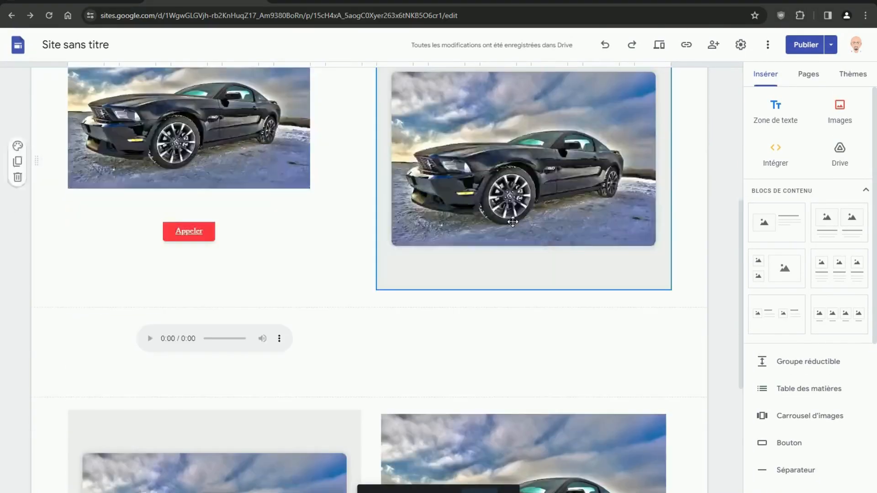
pyautogui.scroll(1, 390, 202)
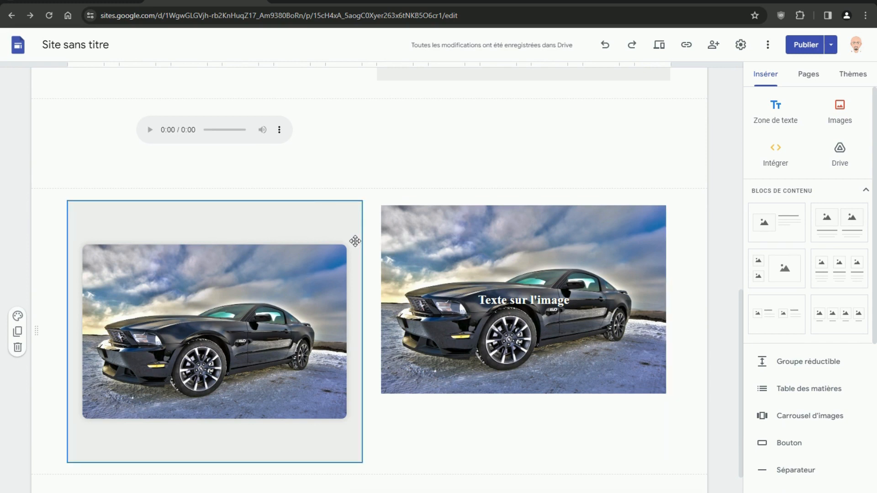
pyautogui.scroll(10, 466, 212)
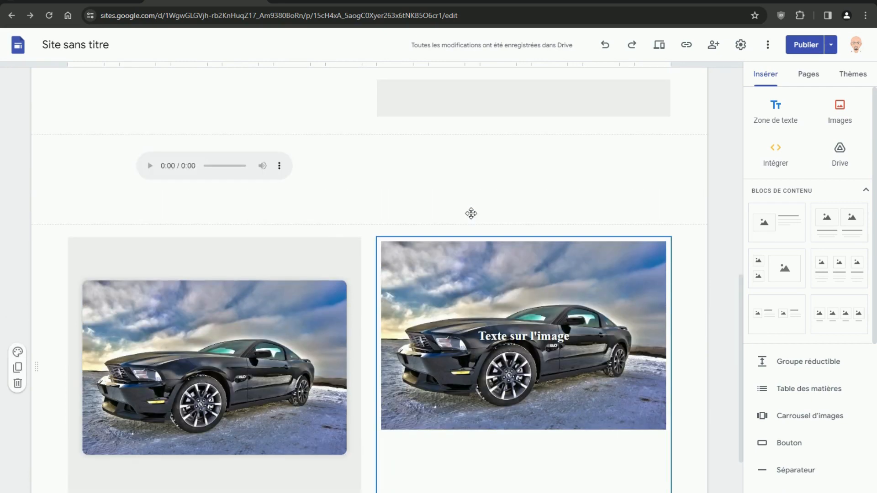
pyautogui.scroll(2, 464, 213)
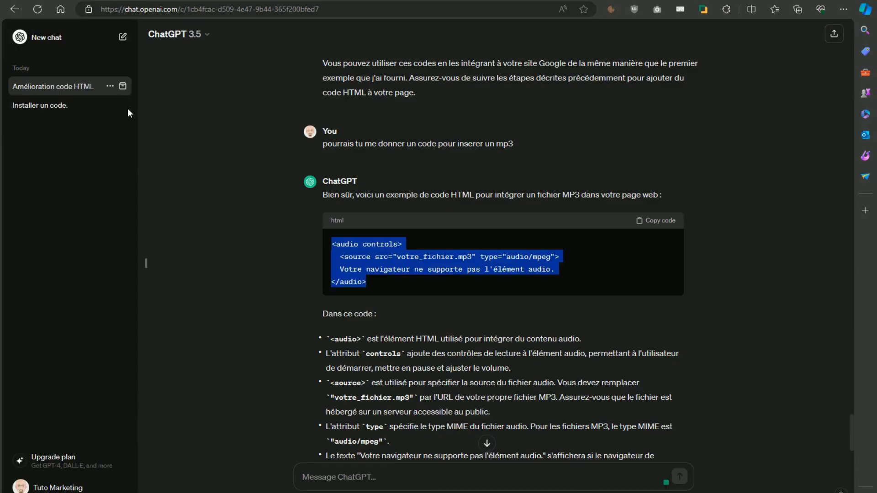
# - Check the available ChatGPT models (GPT-3.5 / GPT-4), then open a new browser tab
pyautogui.click(205, 37)
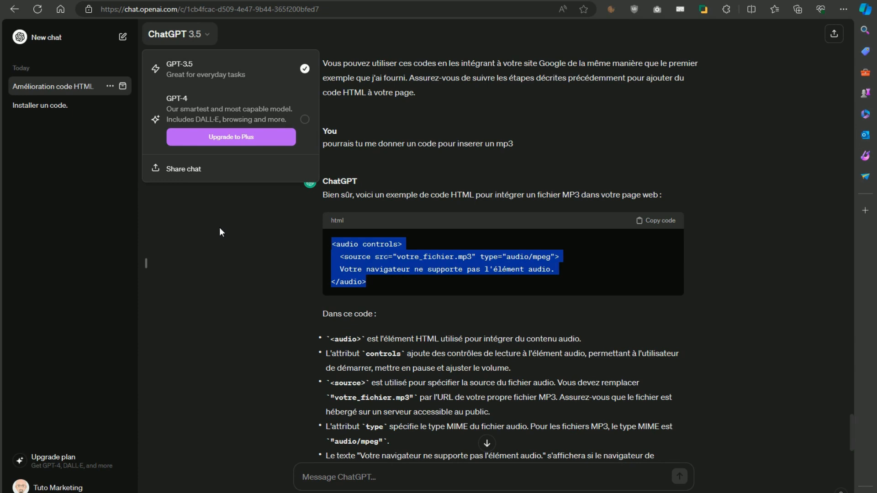
pyautogui.hotkey('ctrl', 't')
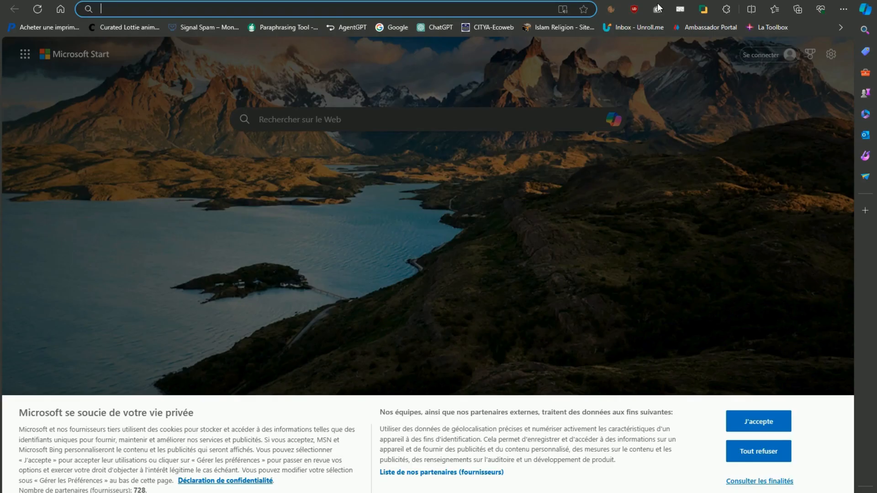
# - Search Google for 'gimin', accept the 'gemini' correction, and open the official Gemini site
pyautogui.click(394, 29)
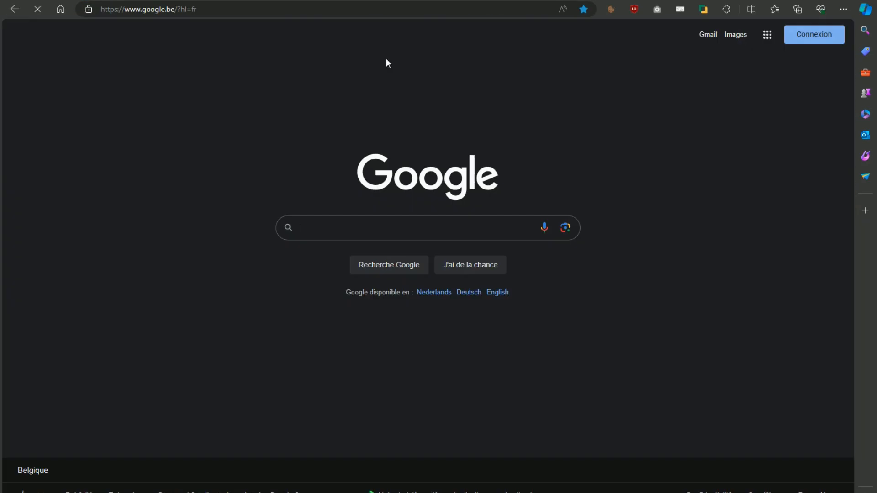
pyautogui.click(339, 231)
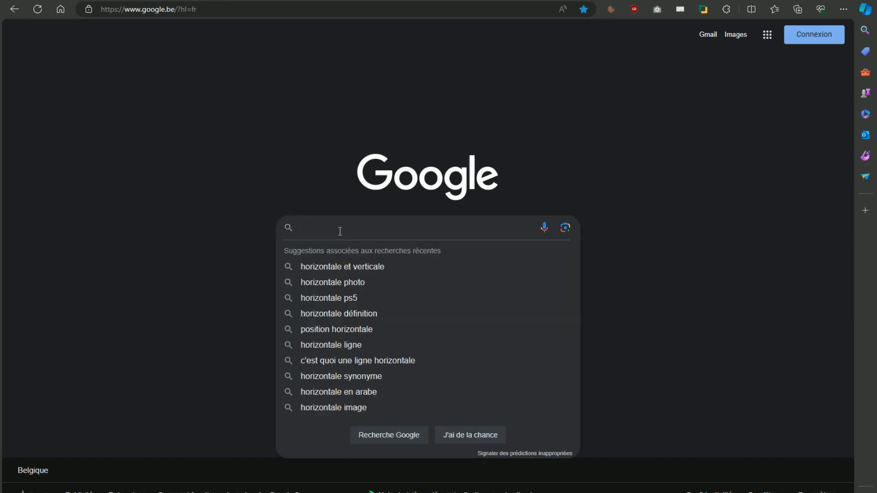
pyautogui.write('g')
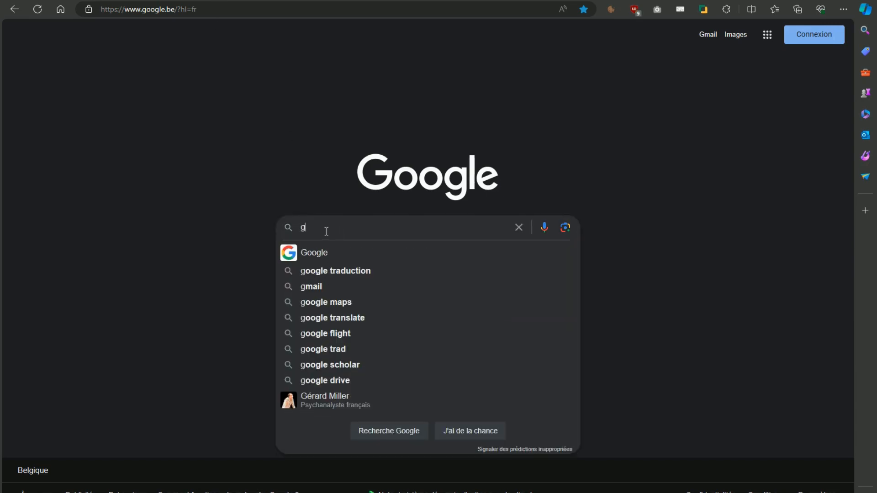
pyautogui.write('imini')
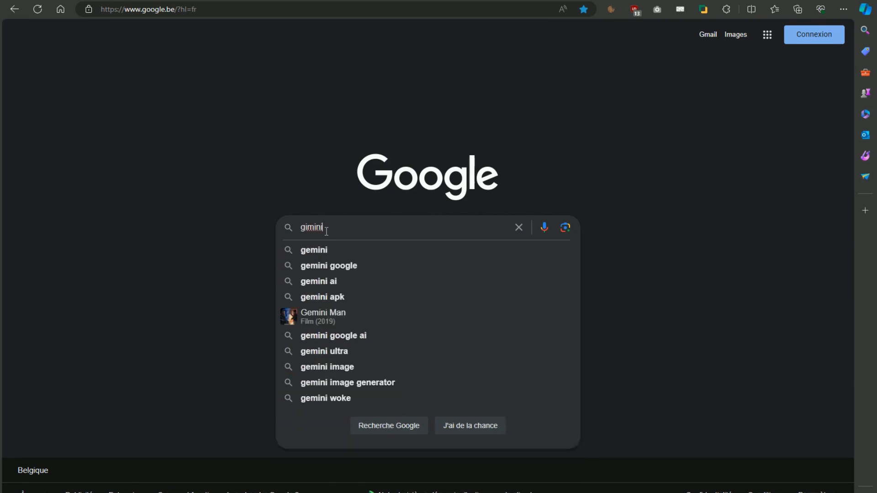
pyautogui.press('Return')
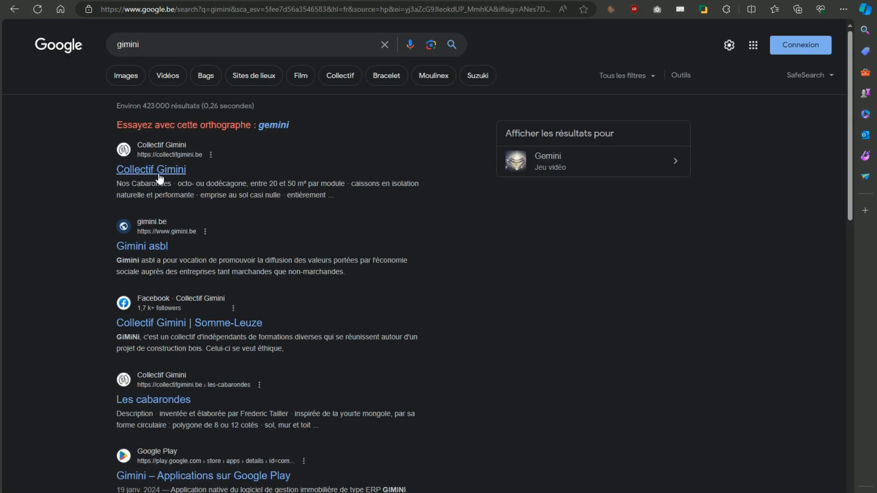
pyautogui.click(272, 130)
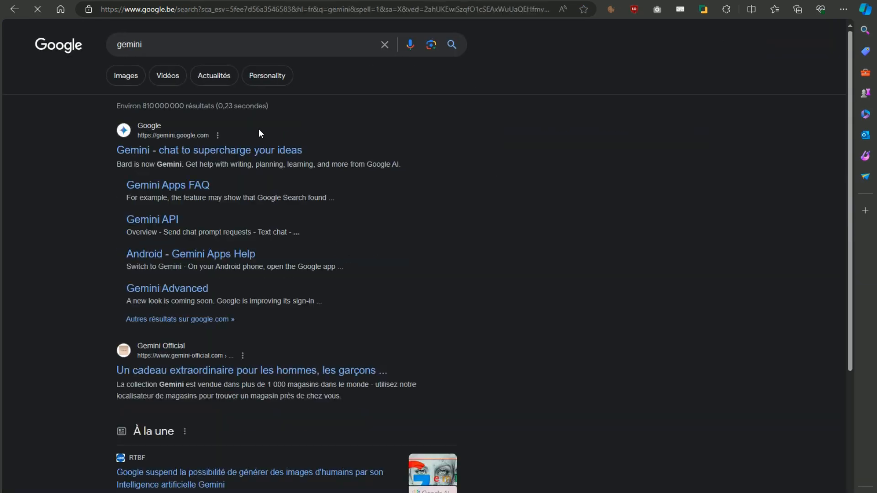
pyautogui.click(190, 153)
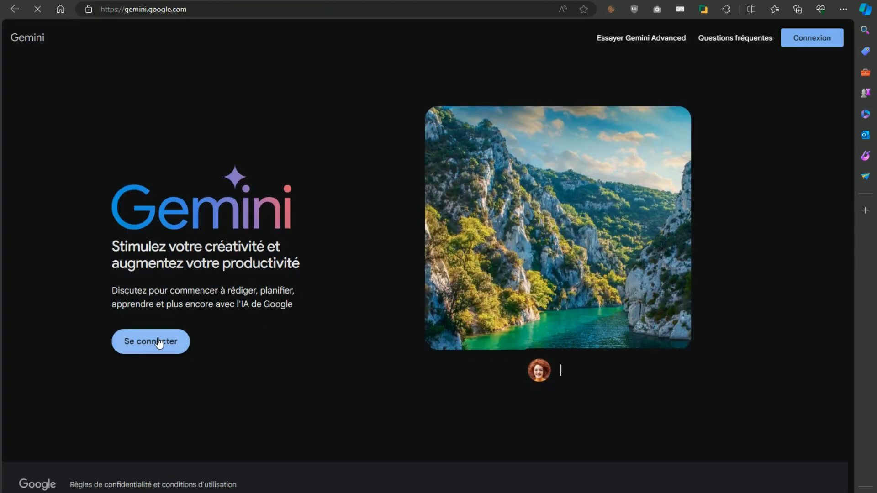
# - Sign in to Gemini with the account e-mail and password, approving two-step verification on the phone
pyautogui.click(157, 344)
pyautogui.click(495, 355)
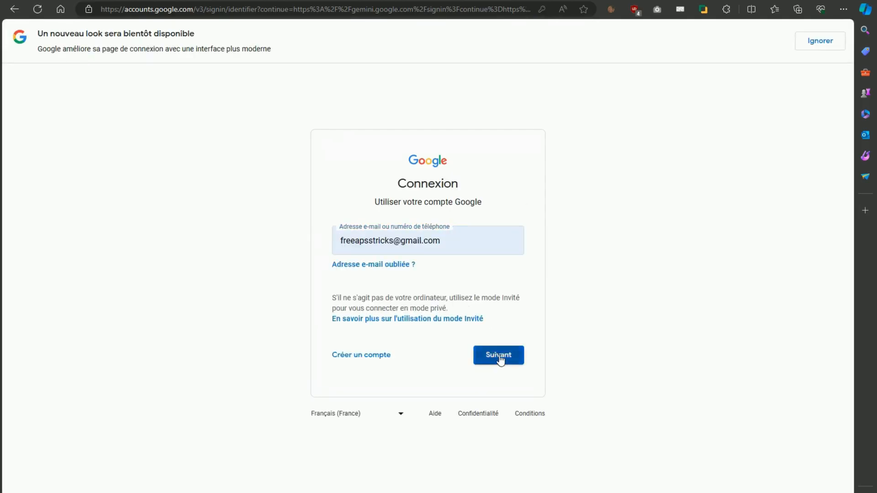
pyautogui.hotkey('ctrl', 'v')
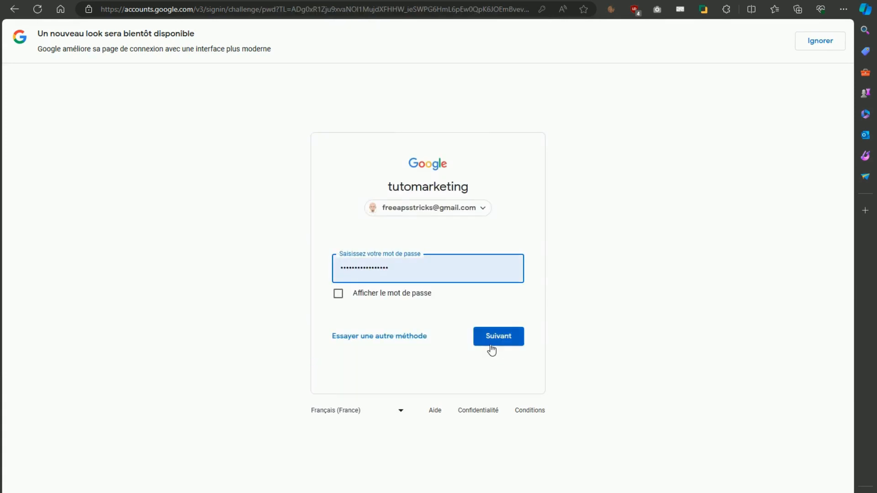
pyautogui.click(497, 344)
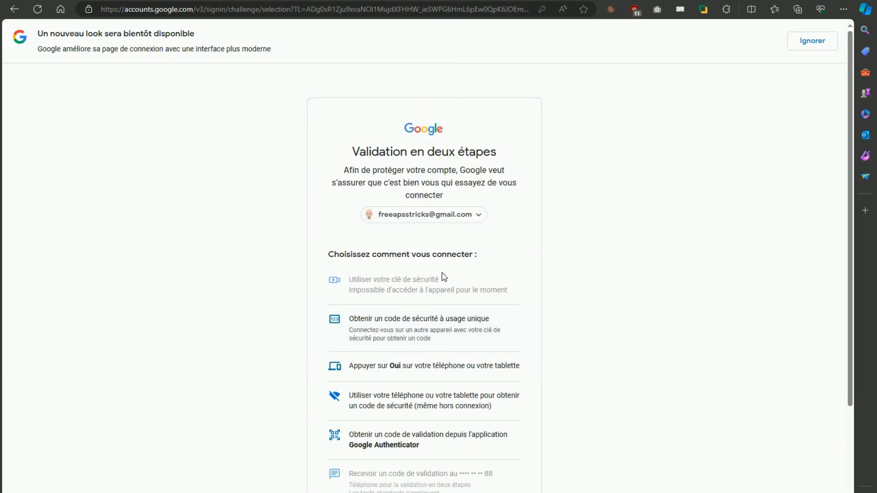
pyautogui.click(436, 366)
pyautogui.scroll(-2, 562, 172)
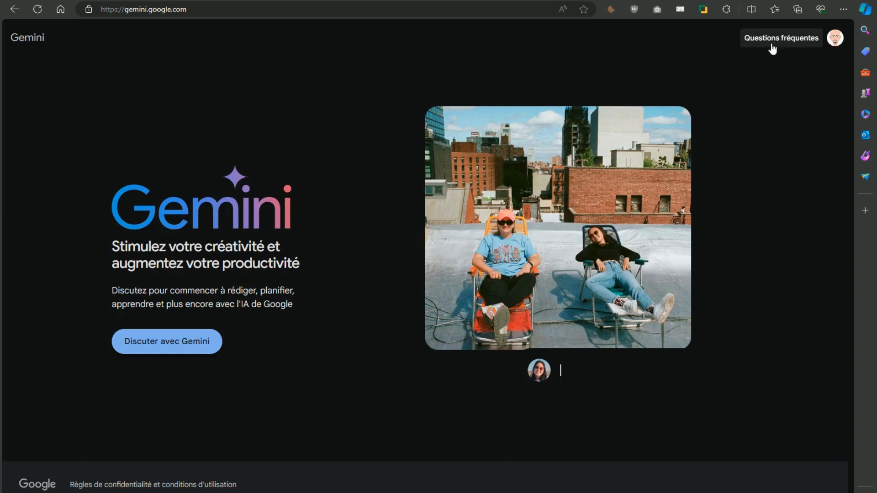
# - Try to chat with Gemini, highlight 'Google Workspace' in the incompatibility notice, and dismiss it
pyautogui.click(173, 342)
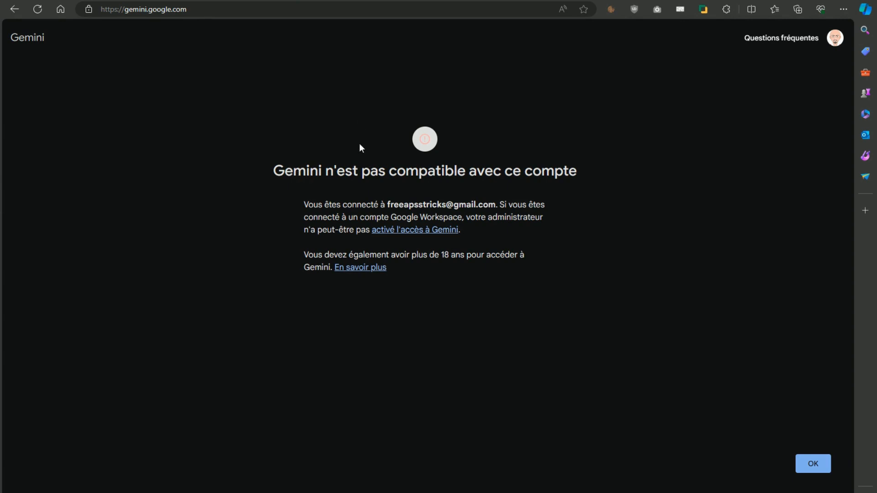
pyautogui.moveTo(463, 218); pyautogui.dragTo(388, 217)
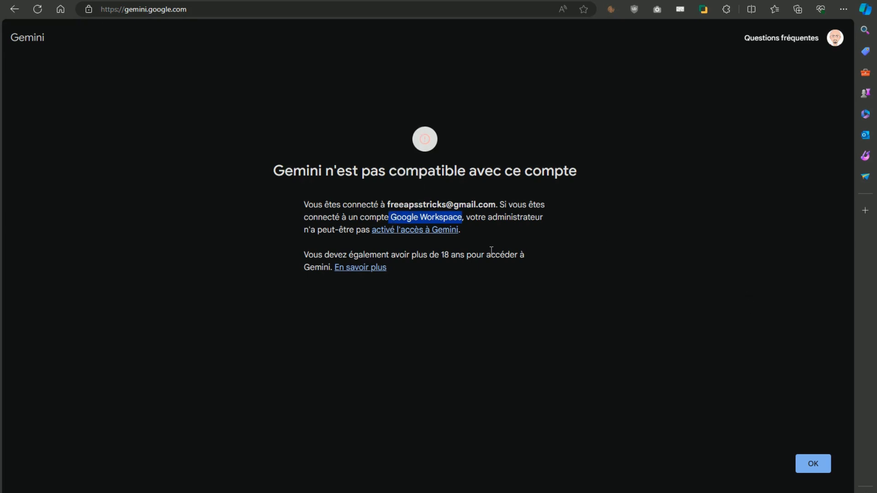
pyautogui.click(815, 465)
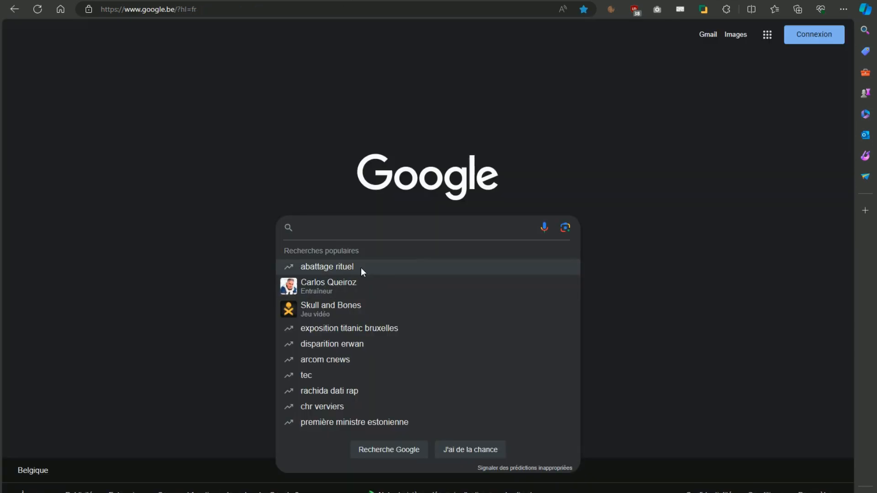
# - Search for 'google sites' from the Google home page in a new tab
pyautogui.click(143, 163)
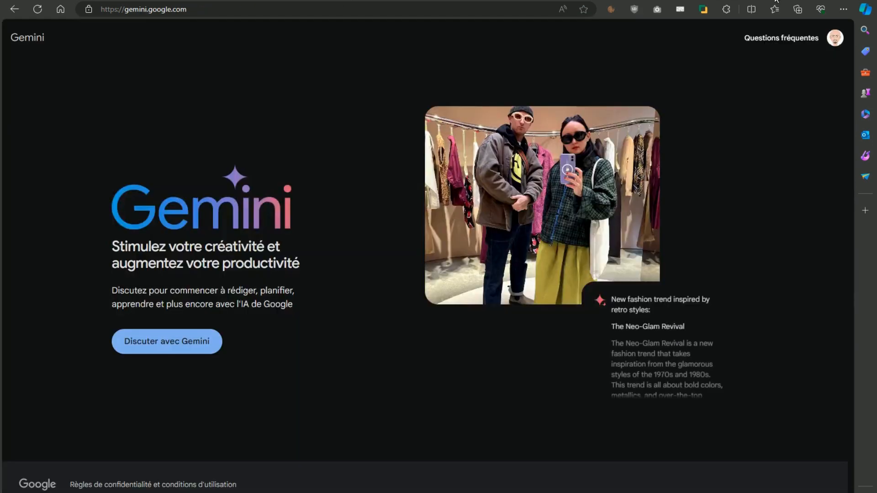
pyautogui.hotkey('ctrl', 't')
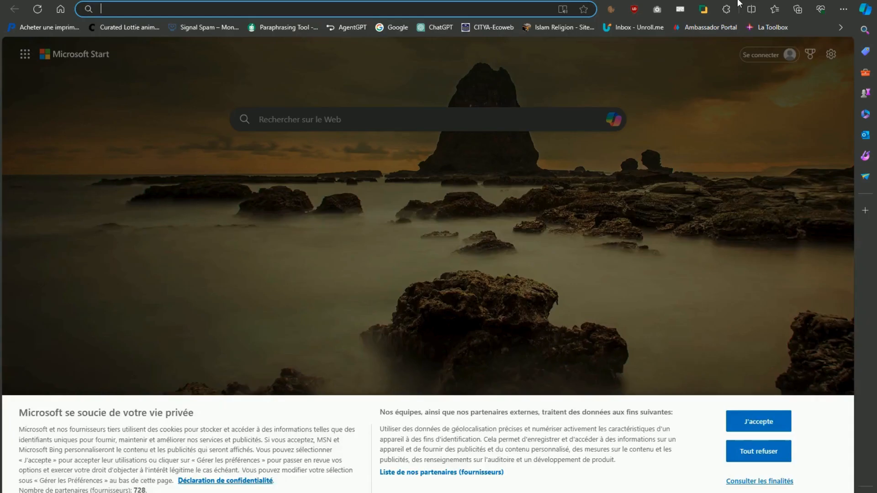
pyautogui.click(64, 10)
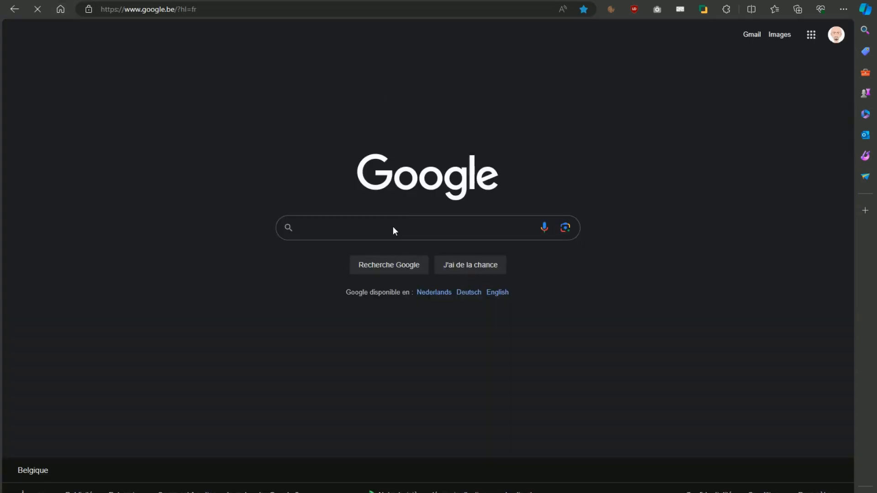
pyautogui.click(391, 227)
pyautogui.write('google')
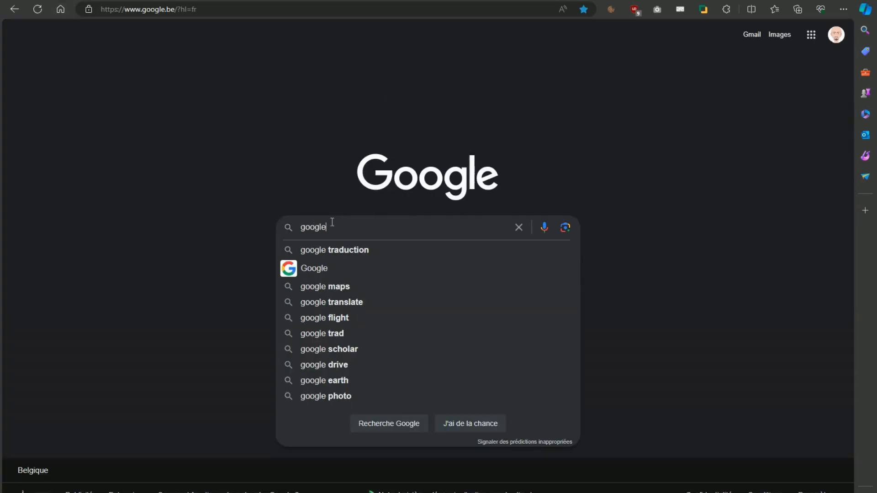
pyautogui.write(' sites')
pyautogui.press('Return')
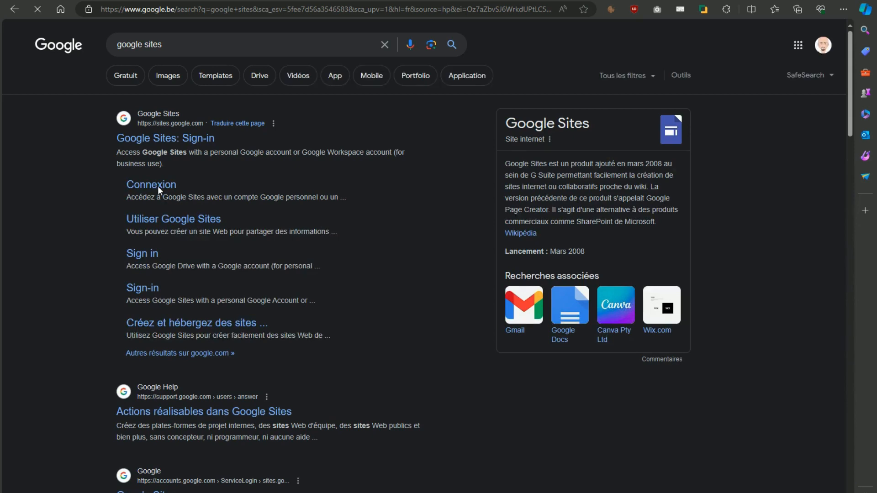